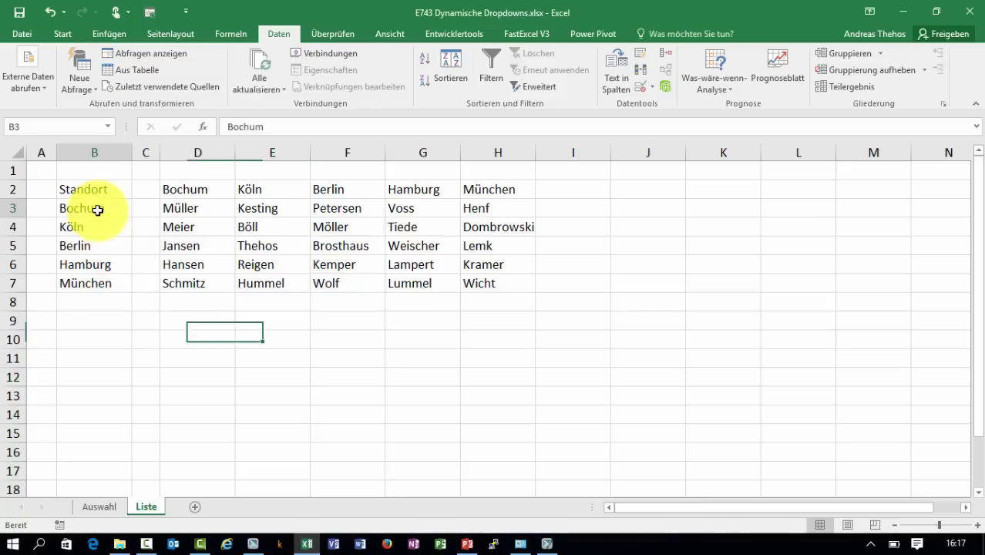
# Review the Standort list and the contact names under Bochum and Köln on the Liste sheet.
pyautogui.moveTo(98, 209); pyautogui.dragTo(91, 281)
pyautogui.click(234, 341)
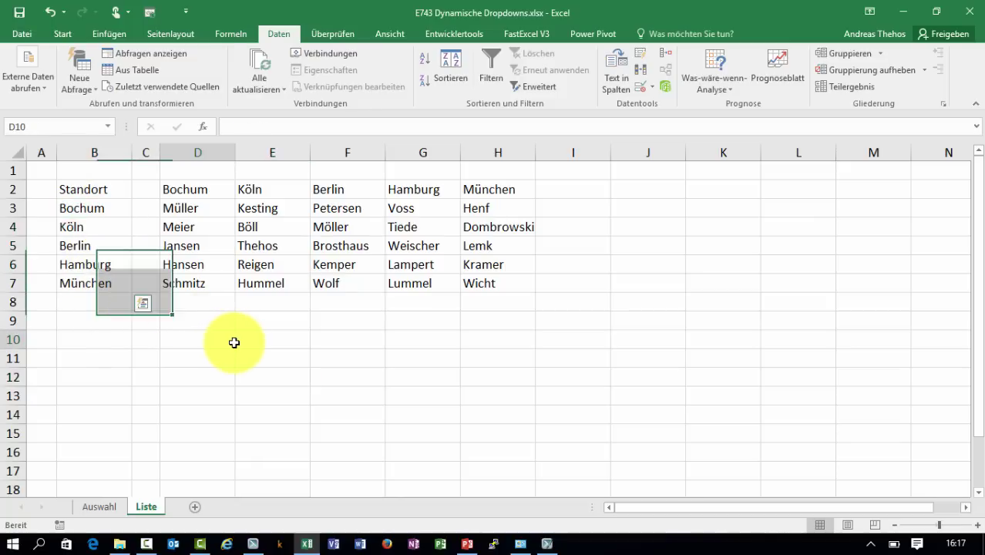
pyautogui.moveTo(193, 227); pyautogui.dragTo(186, 288)
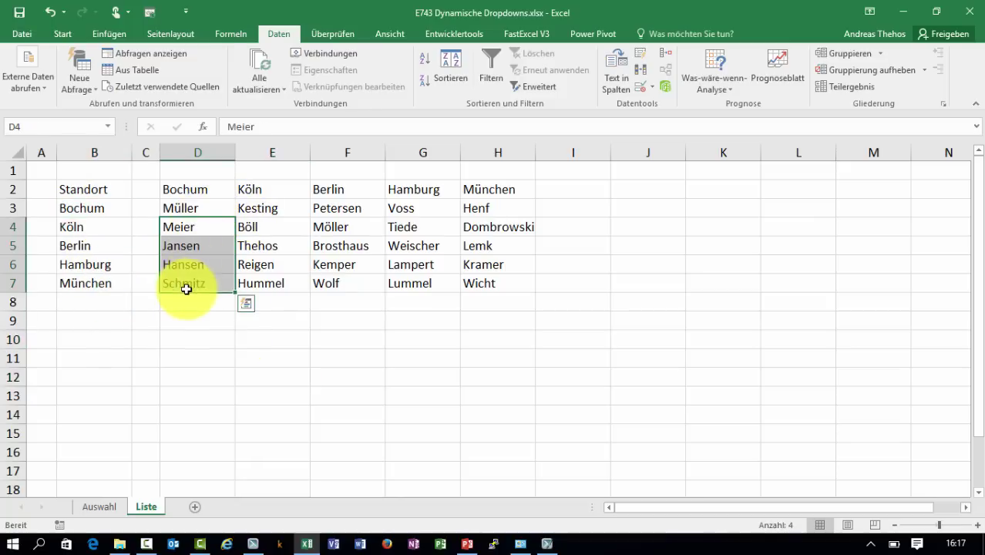
pyautogui.click(193, 243)
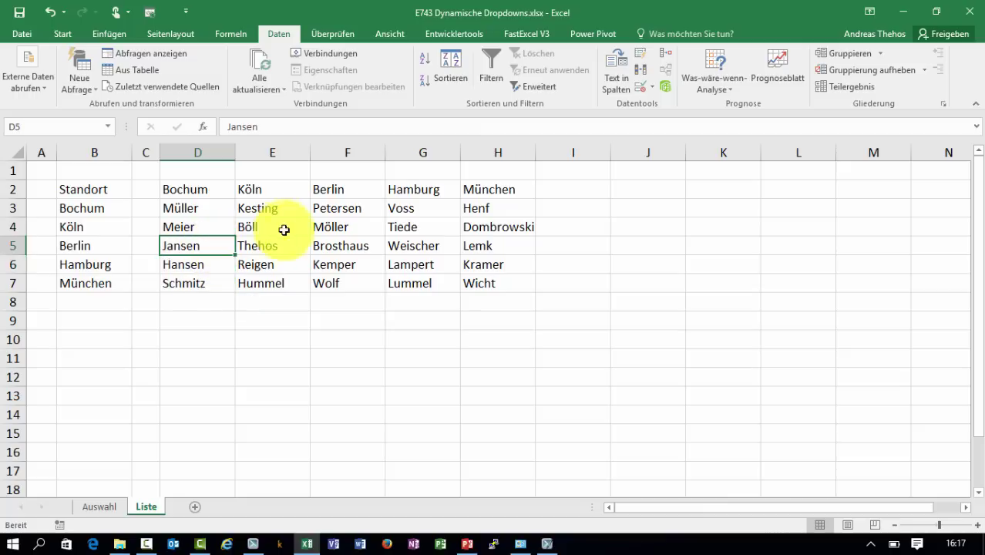
pyautogui.click(93, 230)
pyautogui.moveTo(258, 207); pyautogui.dragTo(262, 283)
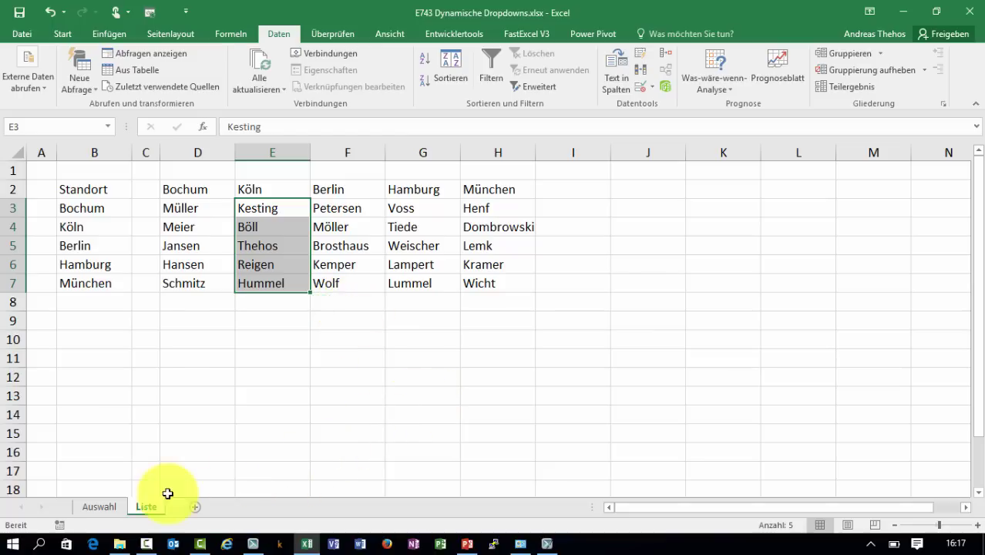
# On Auswahl, test the dropdowns by choosing Bochum as Standort and Meier as Ansprechpartner.
pyautogui.click(85, 507)
pyautogui.click(369, 240)
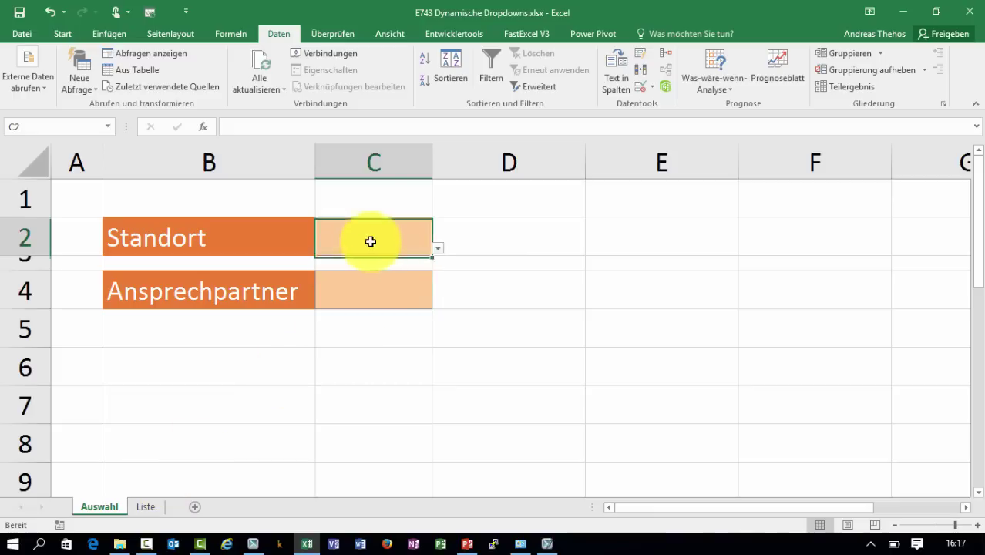
pyautogui.click(438, 248)
pyautogui.click(356, 267)
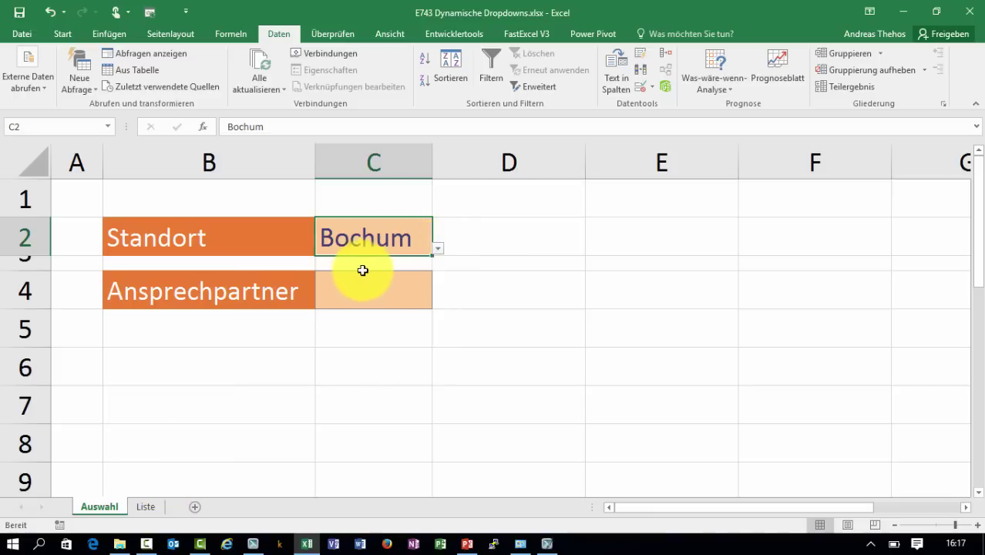
pyautogui.click(396, 285)
pyautogui.click(437, 301)
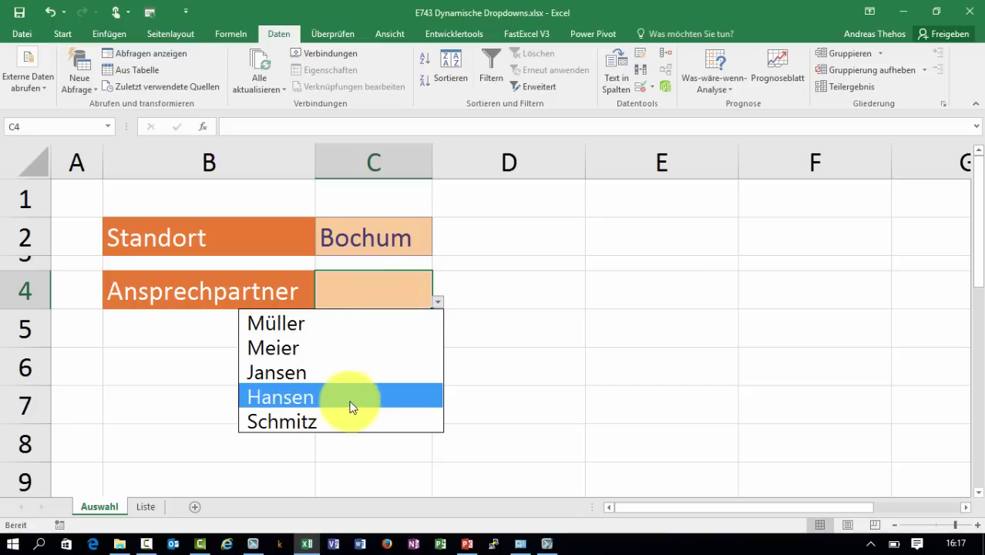
pyautogui.click(347, 349)
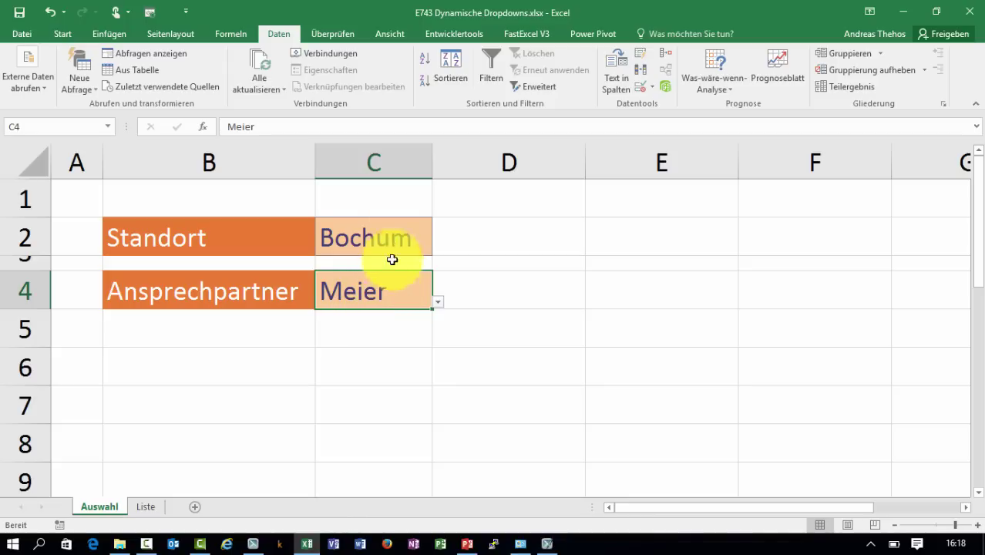
# Delete column C holding the dropdowns and return to the Liste sheet.
pyautogui.click(392, 164)
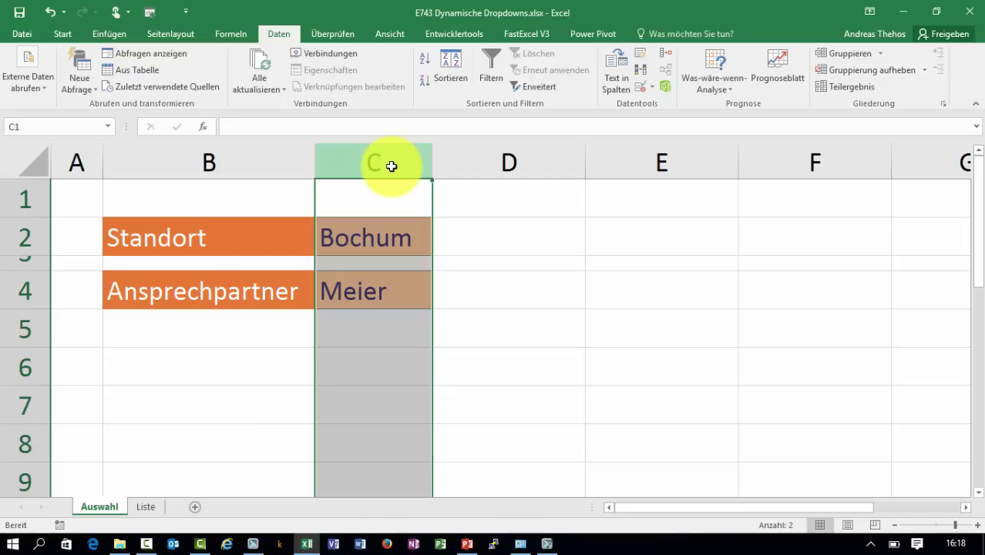
pyautogui.hotkey('ctrl', '-')
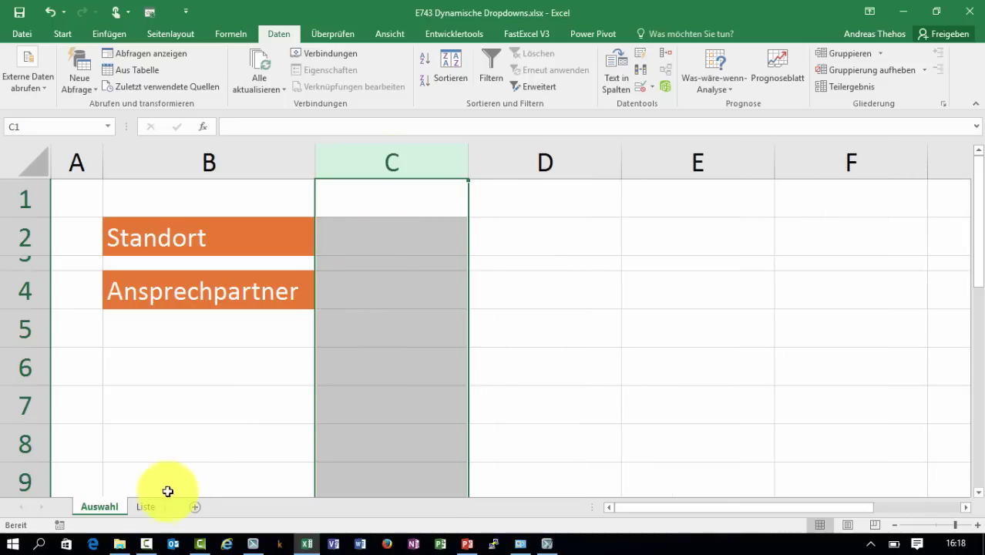
pyautogui.click(146, 506)
pyautogui.click(202, 228)
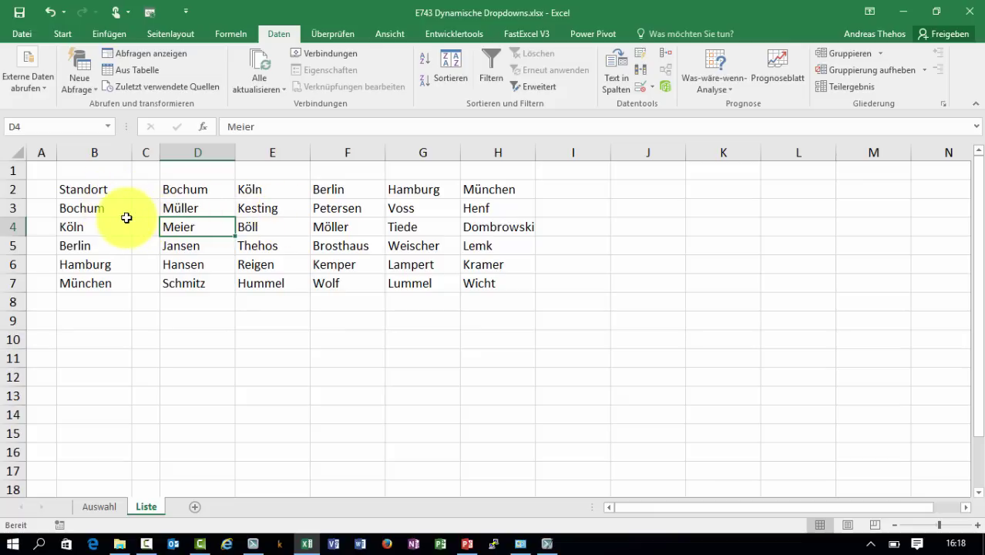
# Format B2:B7 as a green table with headers and name it tab_Standorte.
pyautogui.moveTo(104, 189); pyautogui.dragTo(103, 279)
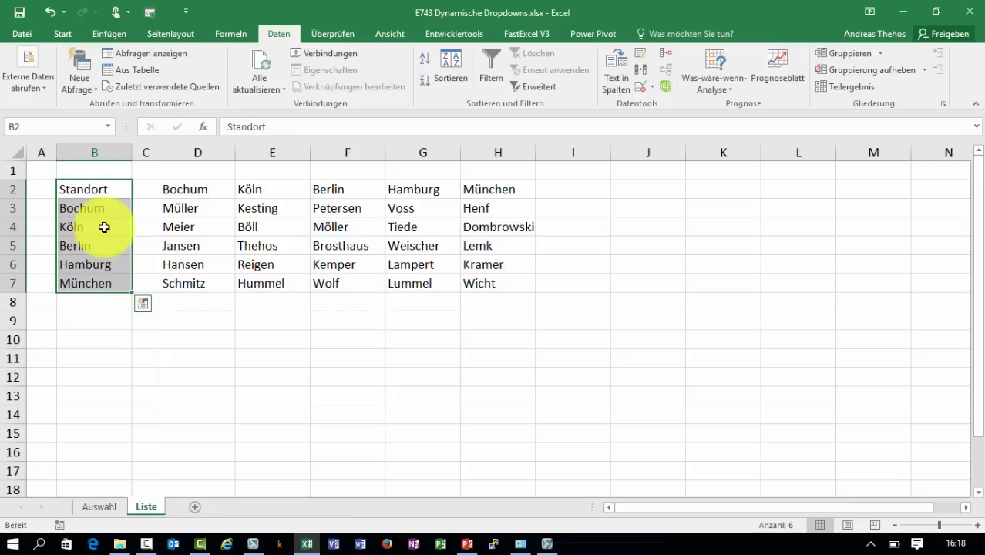
pyautogui.click(63, 34)
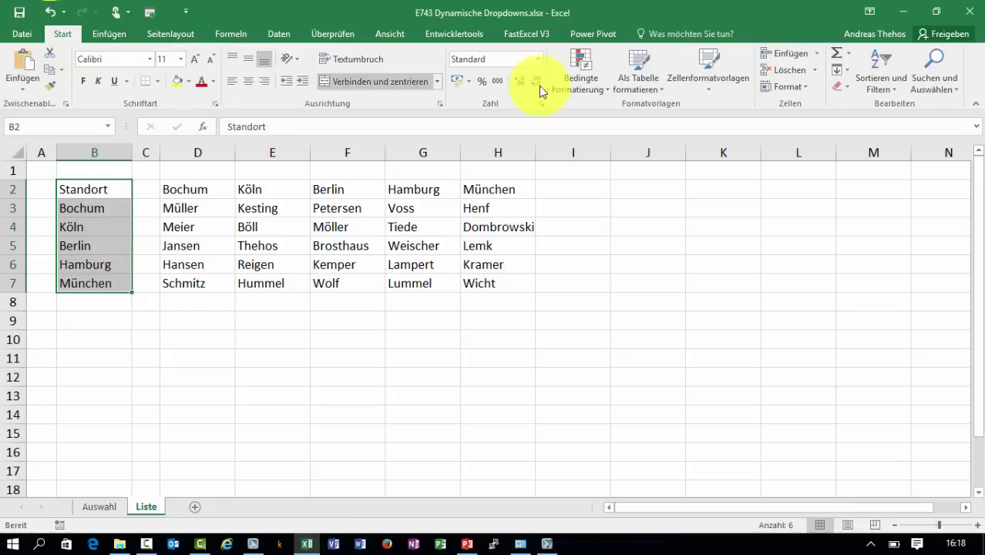
pyautogui.click(623, 81)
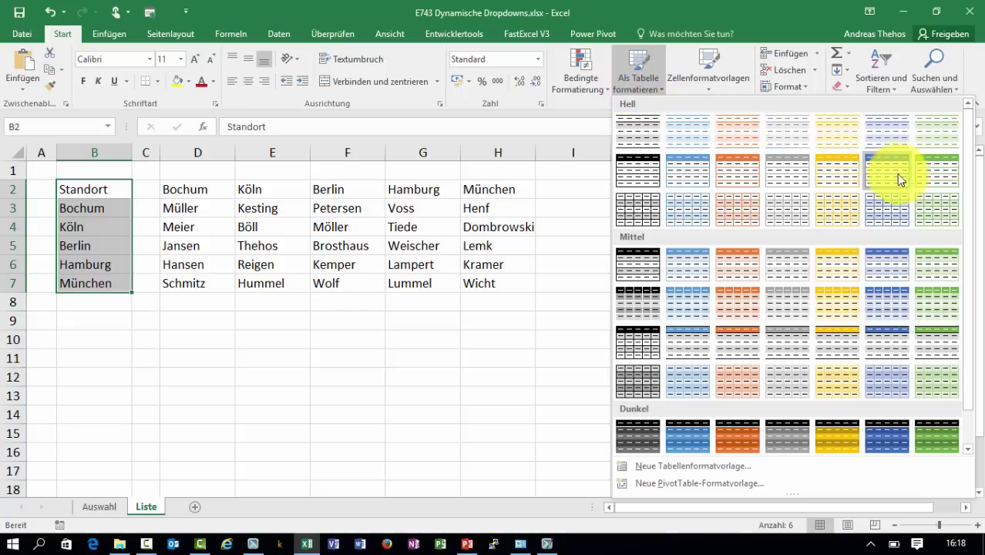
pyautogui.click(934, 181)
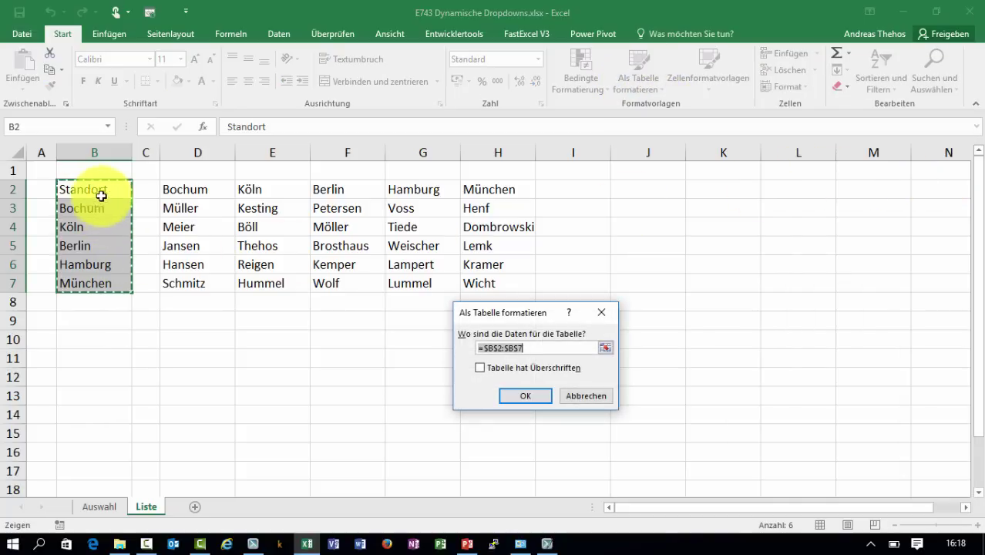
pyautogui.click(502, 367)
pyautogui.click(516, 397)
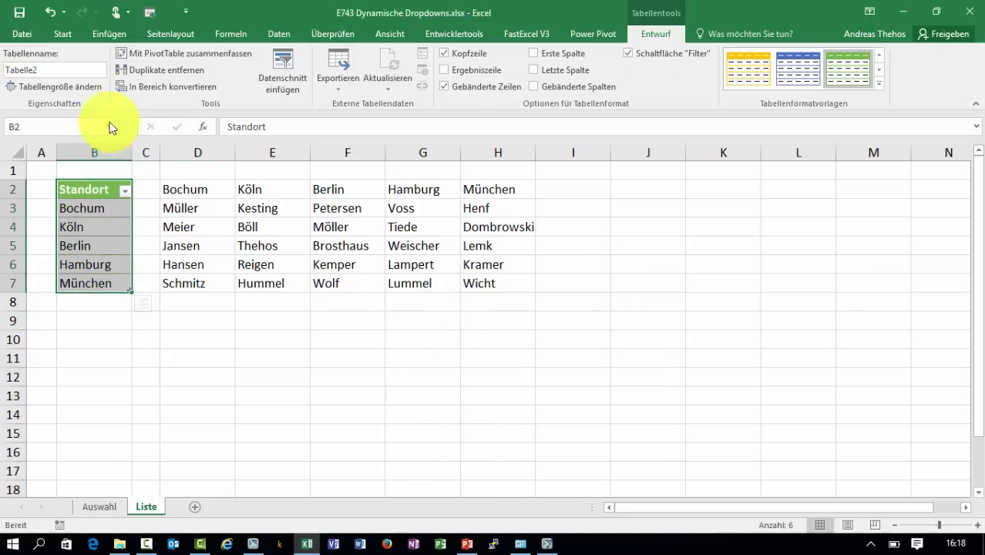
pyautogui.click(54, 70)
pyautogui.write('tab_Standorte')
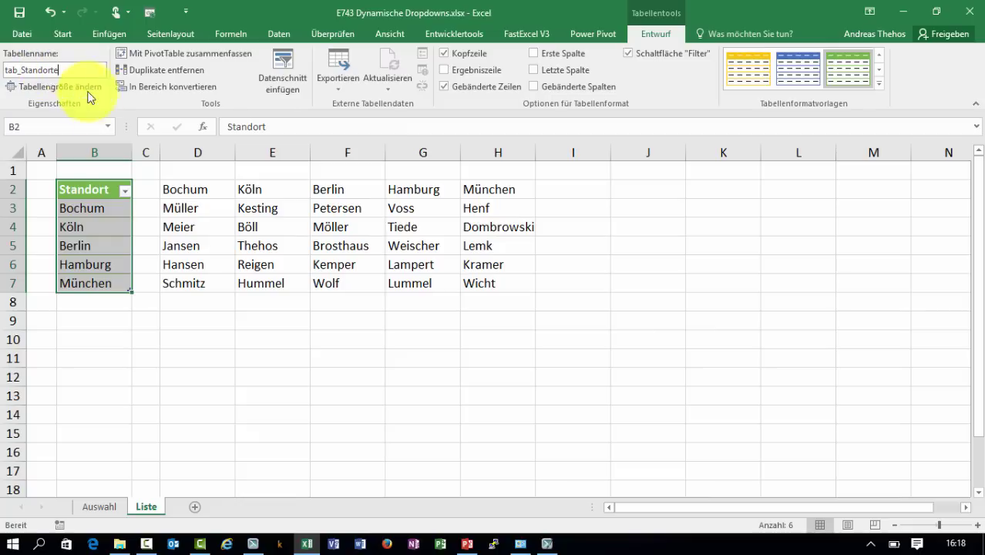
pyautogui.click(199, 224)
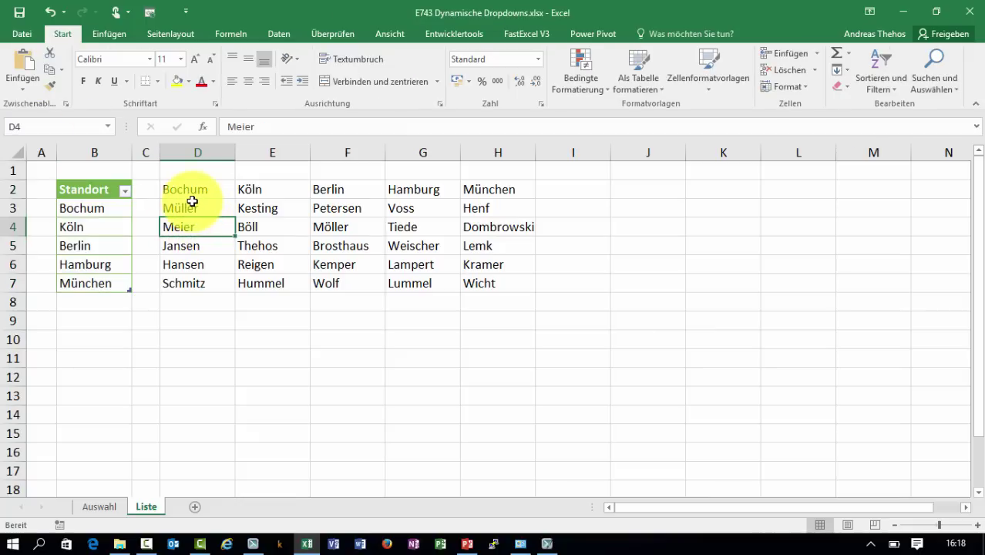
# Convert the contact names block D2:H7 into a table using the city row as headers.
pyautogui.hotkey('ctrl', 't')
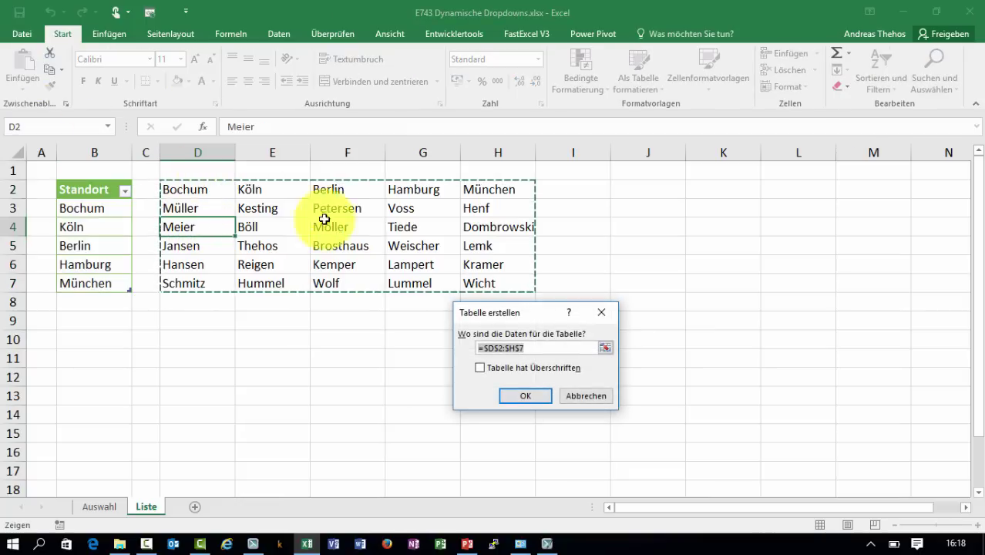
pyautogui.click(491, 368)
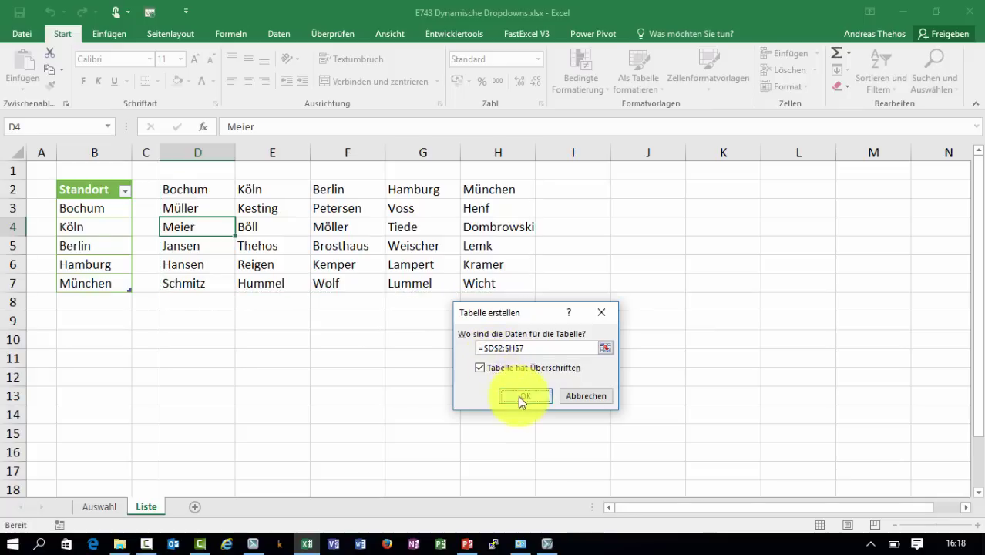
pyautogui.click(520, 395)
pyautogui.write('tab_Top_Verkäufer')
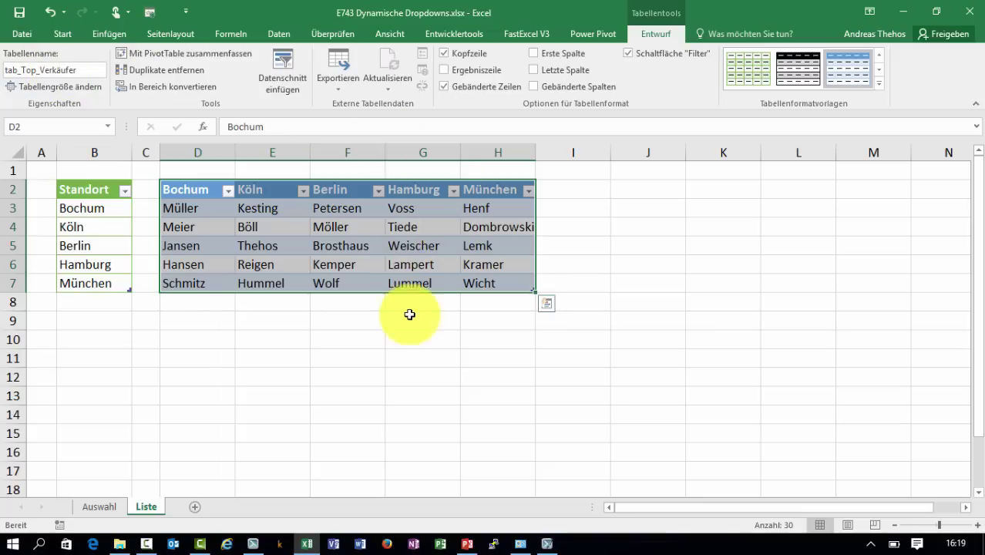
# Click through the Standort and contacts tables to check their names and entries.
pyautogui.click(402, 265)
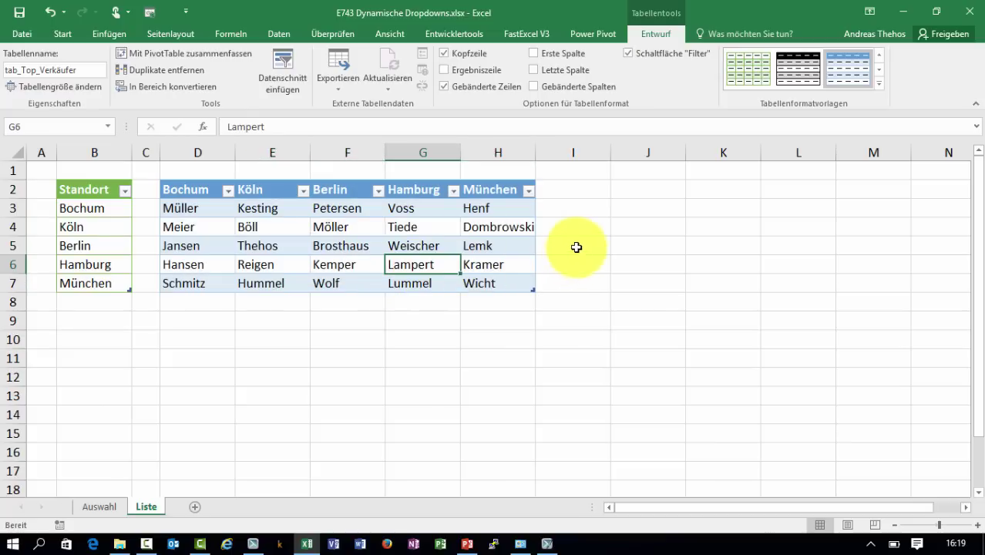
pyautogui.click(250, 226)
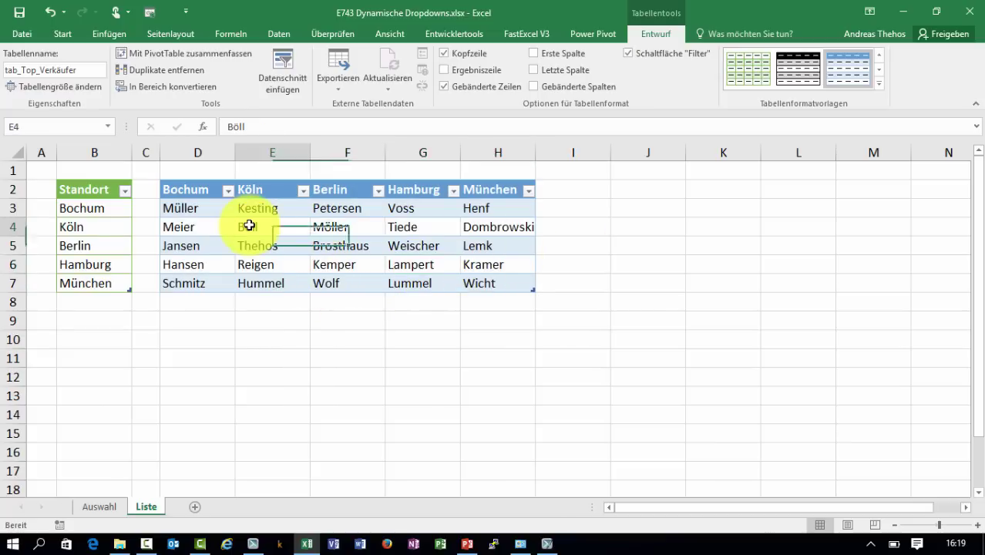
pyautogui.click(111, 223)
pyautogui.click(224, 221)
pyautogui.click(116, 221)
pyautogui.click(196, 221)
pyautogui.click(82, 209)
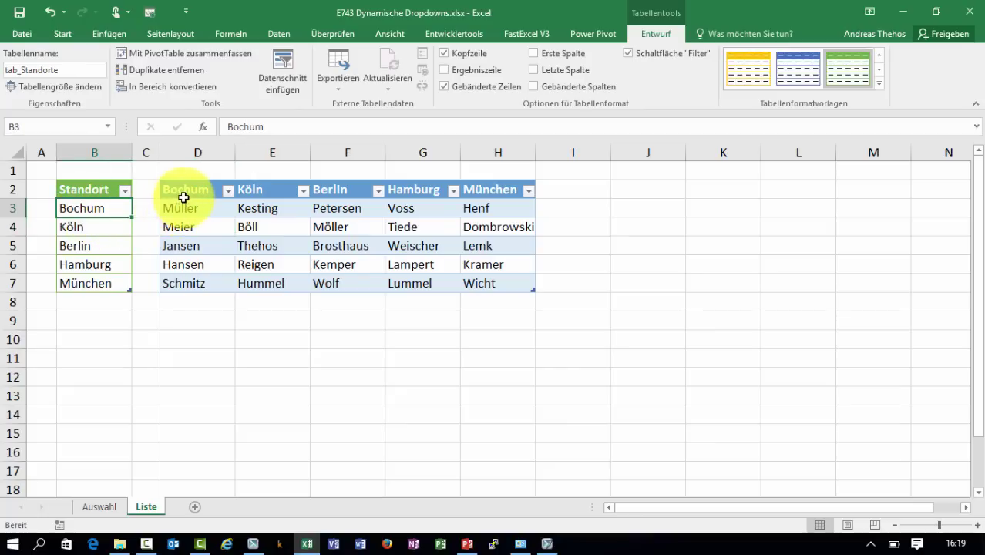
pyautogui.click(184, 194)
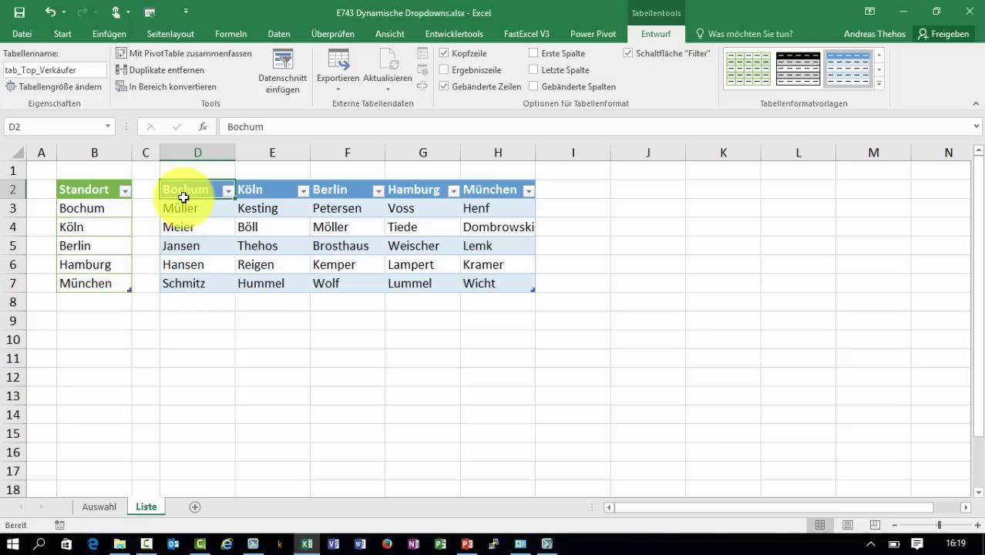
pyautogui.click(81, 245)
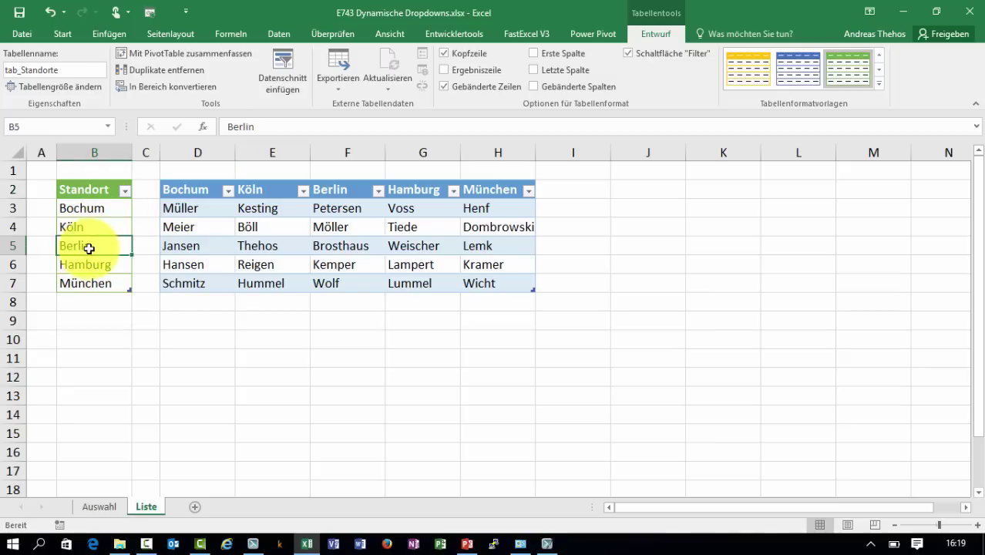
pyautogui.moveTo(325, 205); pyautogui.dragTo(325, 284)
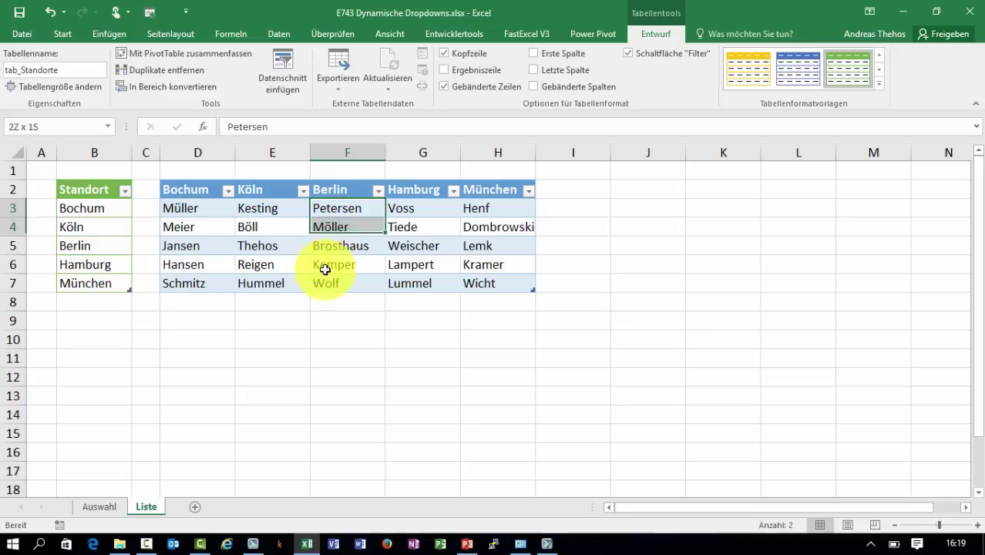
pyautogui.click(341, 189)
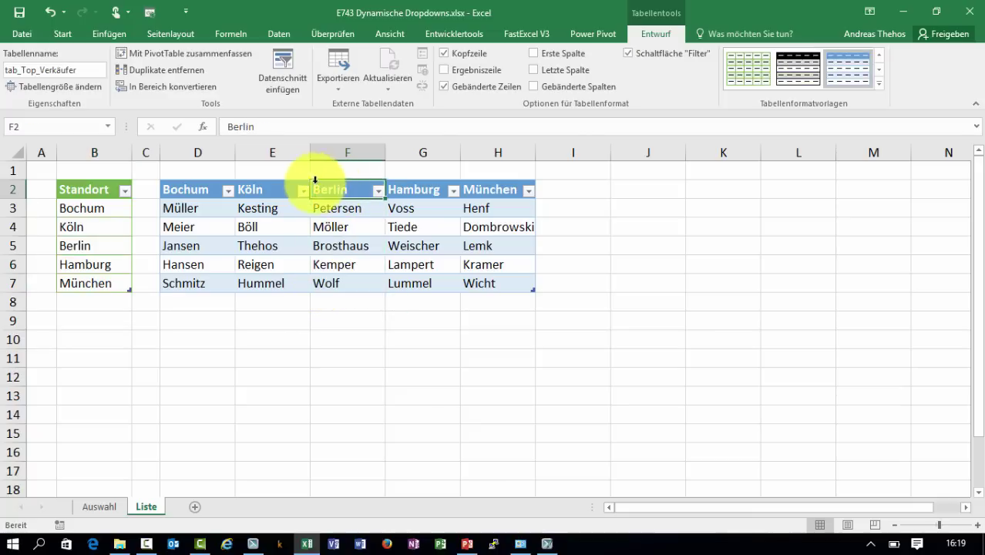
# Rename the contacts table to tab_Top_Verkaeufer, replacing the umlaut with ae.
pyautogui.click(35, 70)
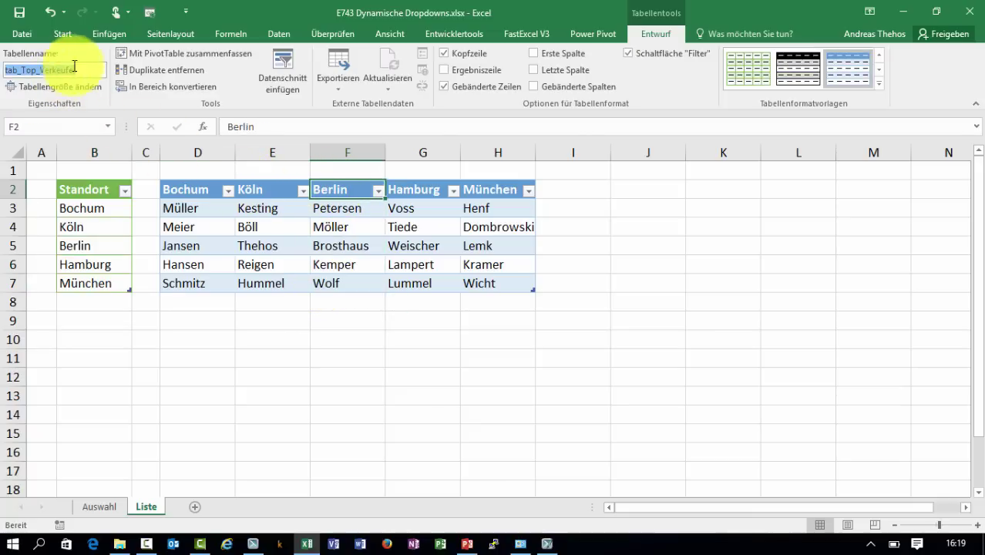
pyautogui.click(40, 69)
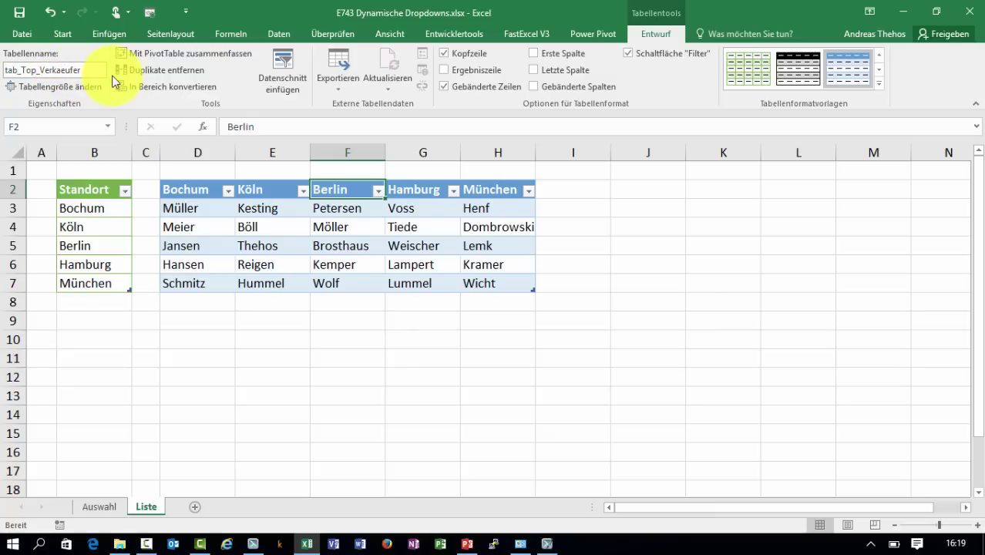
pyautogui.click(251, 210)
pyautogui.click(96, 245)
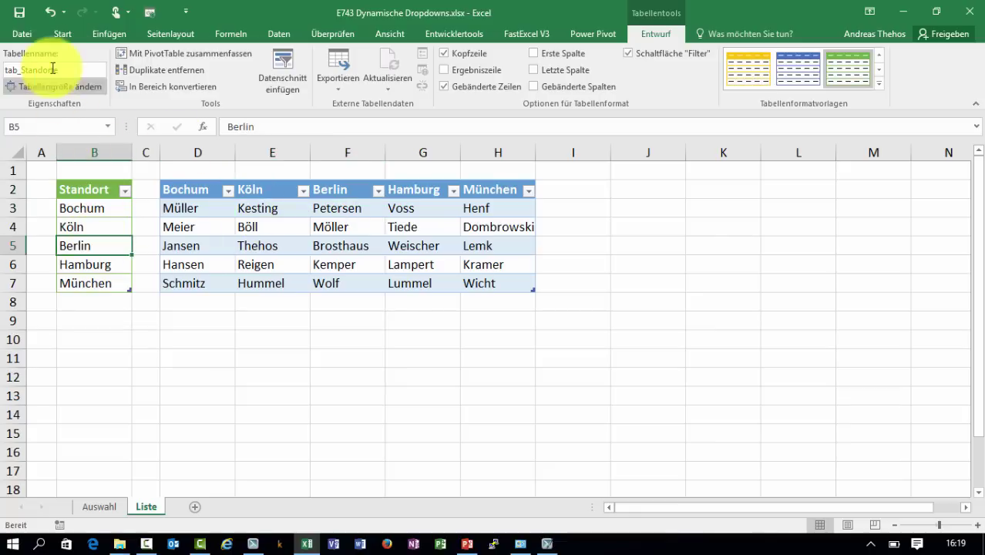
# Apply the Eingabe cell style to input cells C2 and C4 on the Auswahl sheet.
pyautogui.click(114, 507)
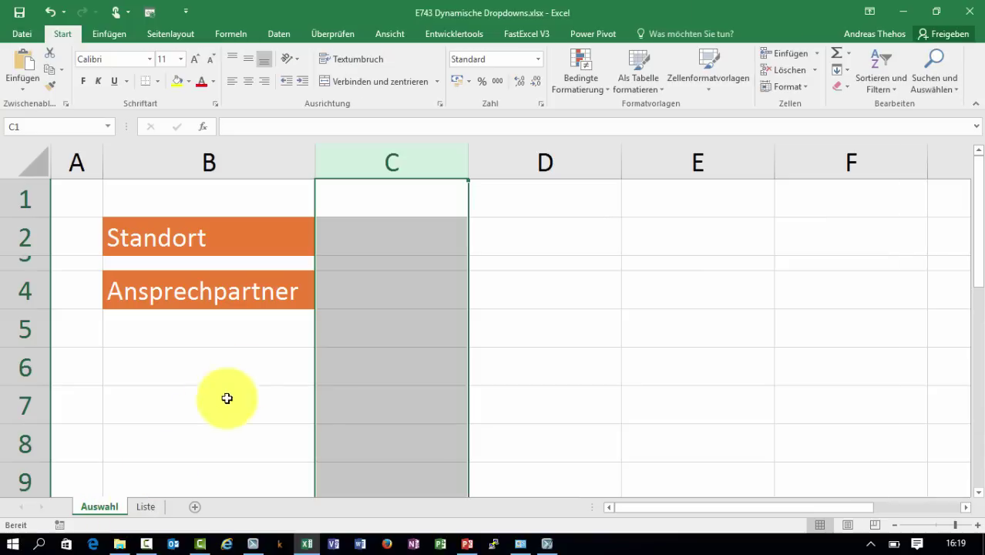
pyautogui.click(395, 228)
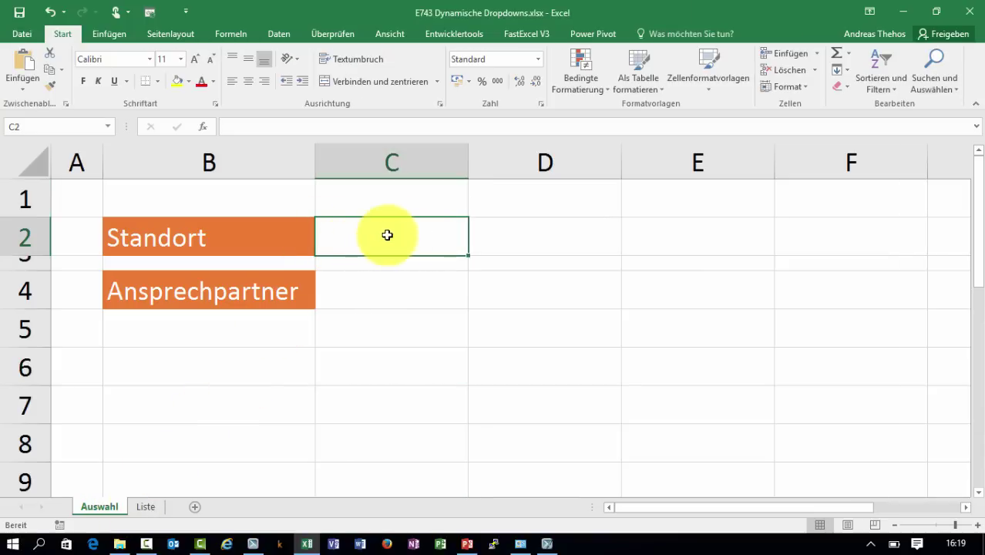
pyautogui.click(706, 91)
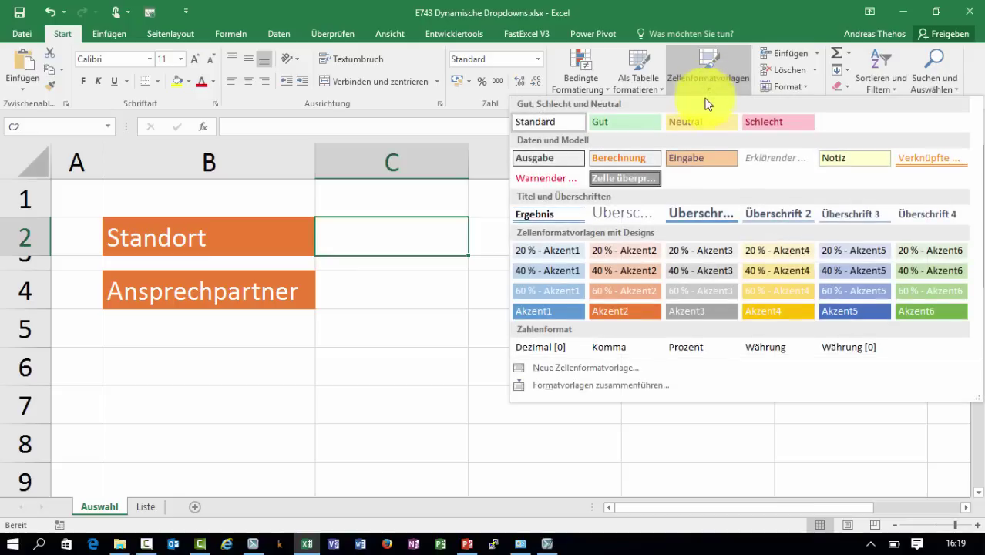
pyautogui.click(700, 162)
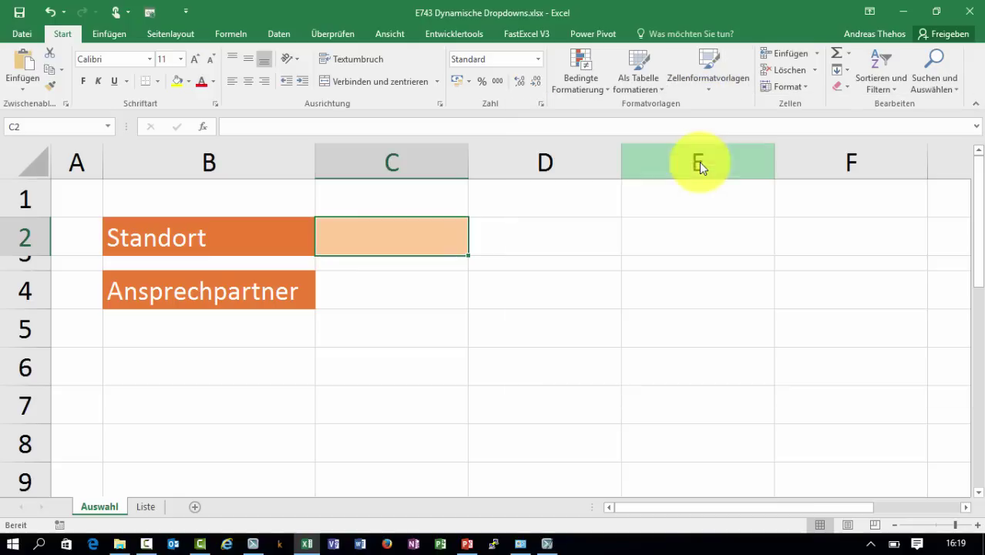
pyautogui.click(353, 289)
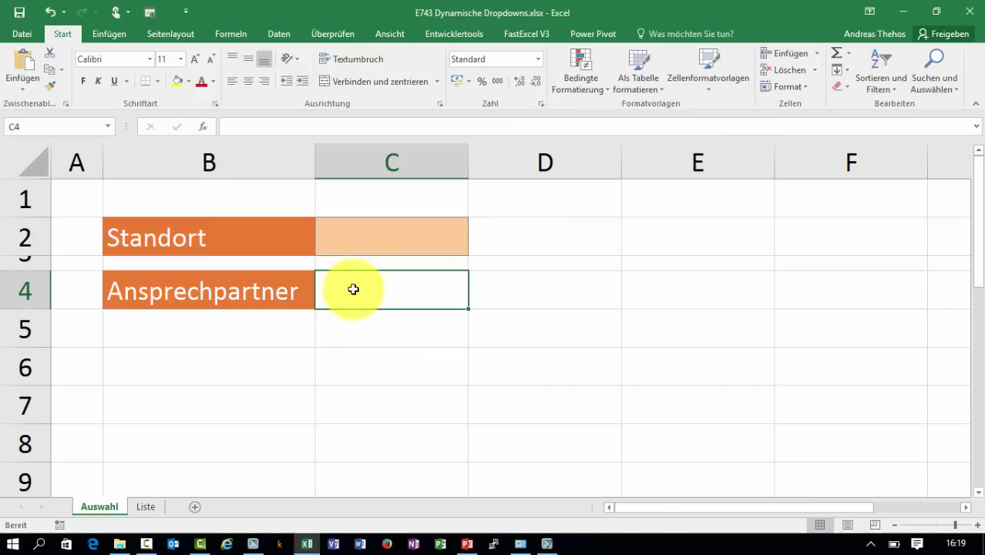
pyautogui.click(682, 88)
pyautogui.click(681, 162)
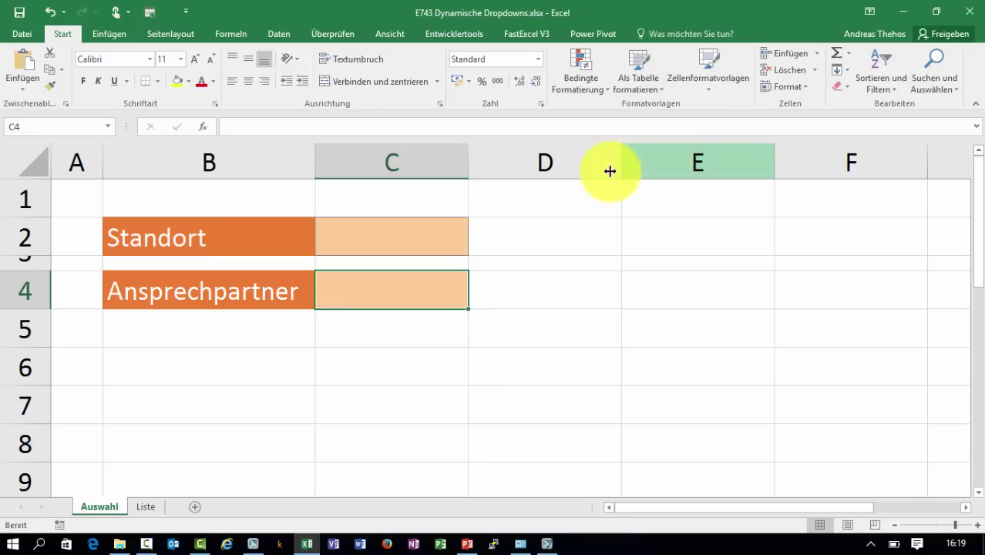
pyautogui.click(405, 231)
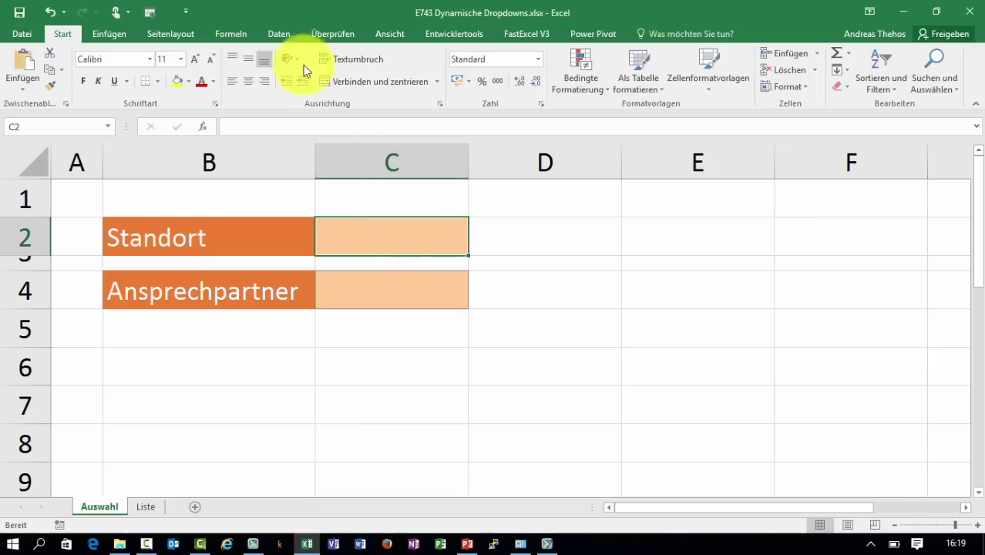
pyautogui.click(285, 34)
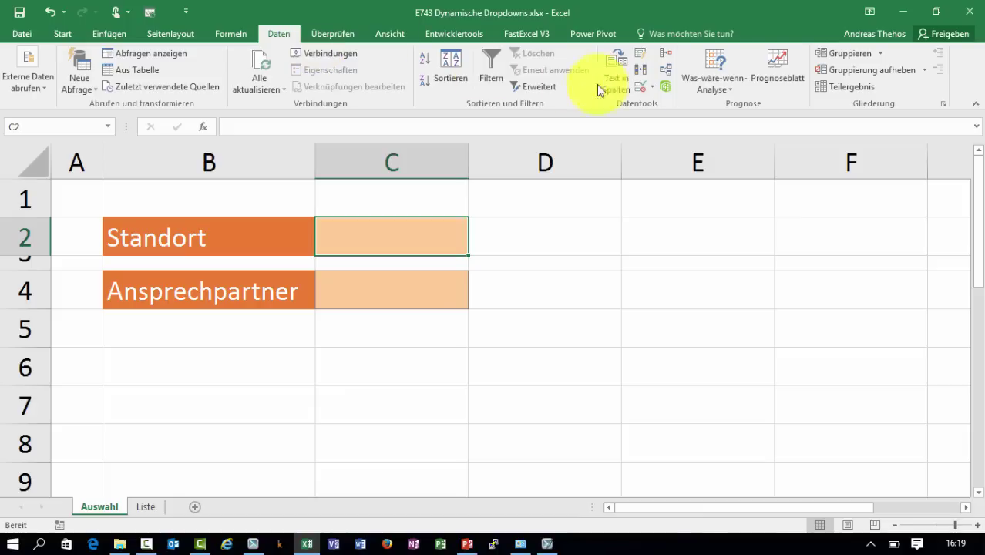
# Add list validation to the Standort cell with source =Liste!$B$3:$B$7.
pyautogui.click(637, 97)
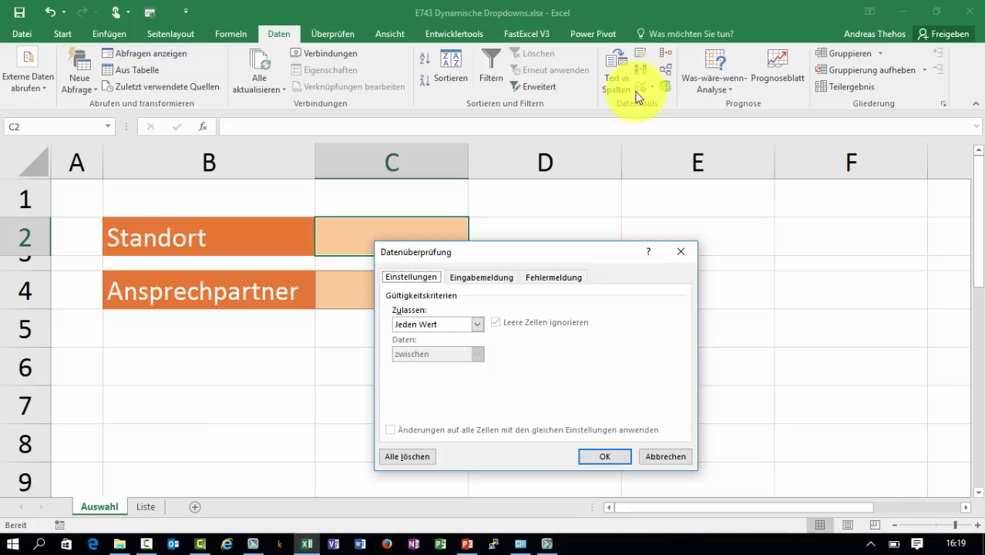
pyautogui.click(475, 325)
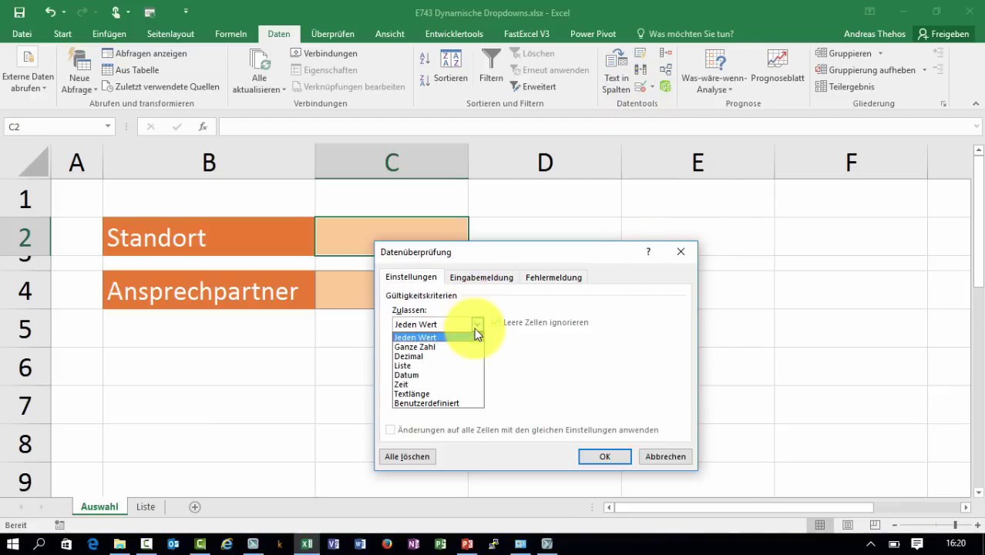
pyautogui.click(433, 365)
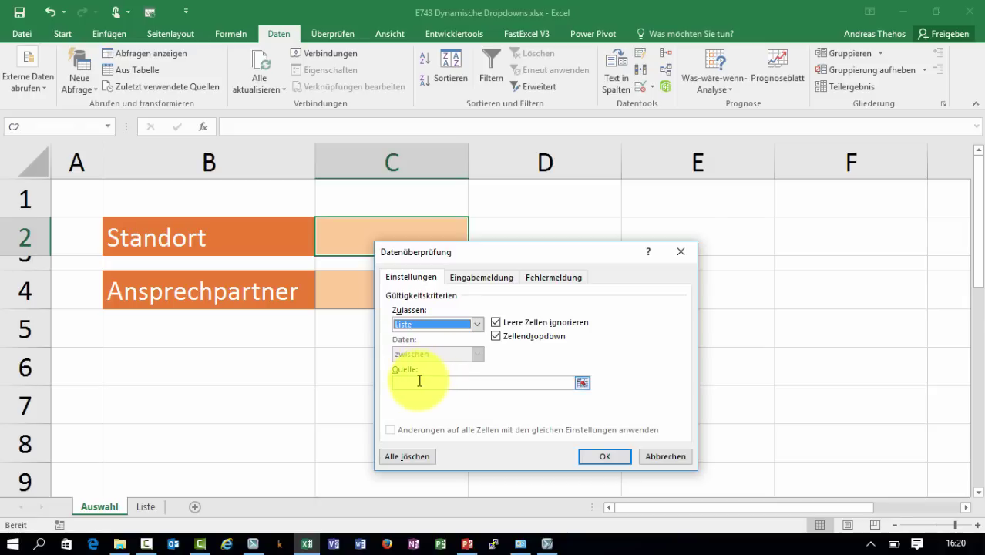
pyautogui.click(419, 381)
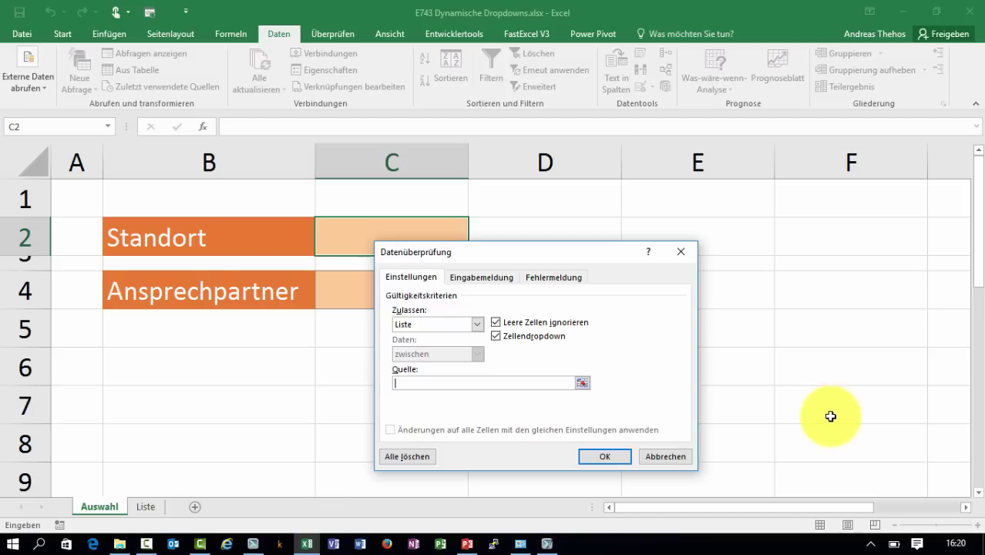
pyautogui.click(145, 506)
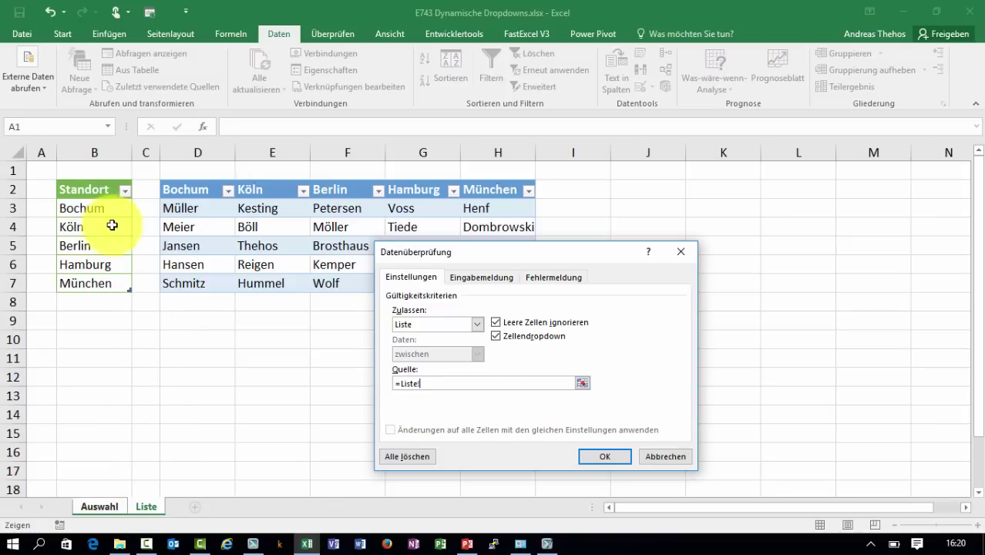
pyautogui.moveTo(105, 205); pyautogui.dragTo(101, 287)
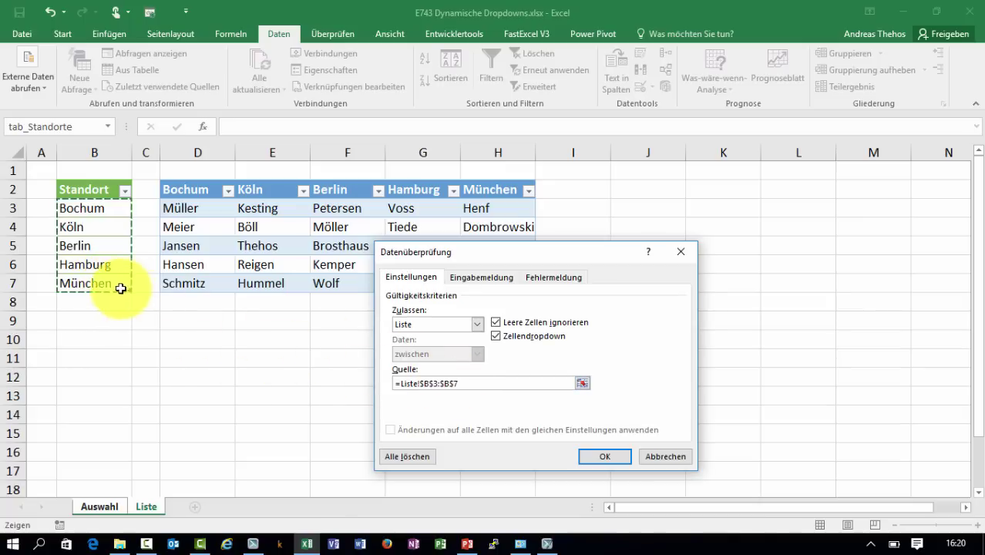
pyautogui.moveTo(440, 384); pyautogui.dragTo(467, 397)
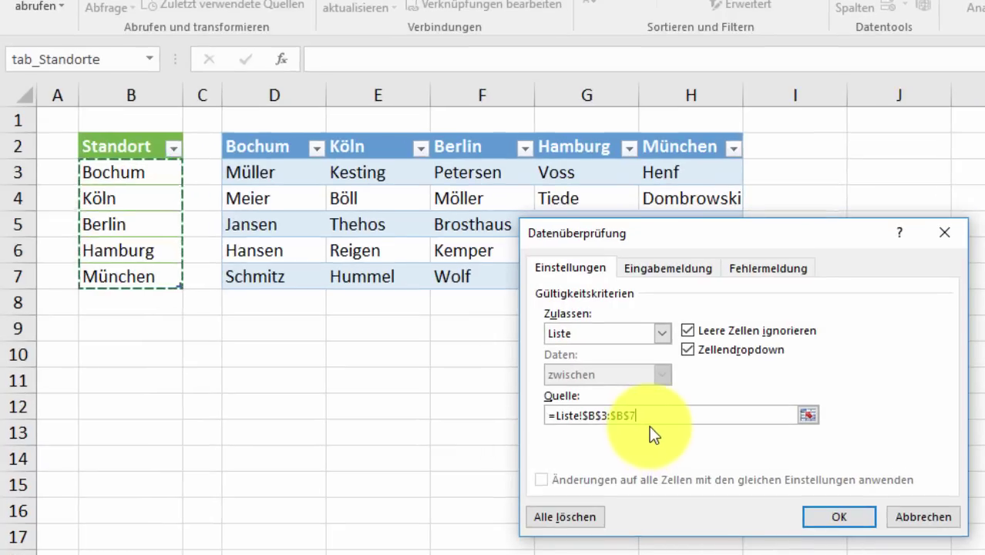
pyautogui.click(649, 424)
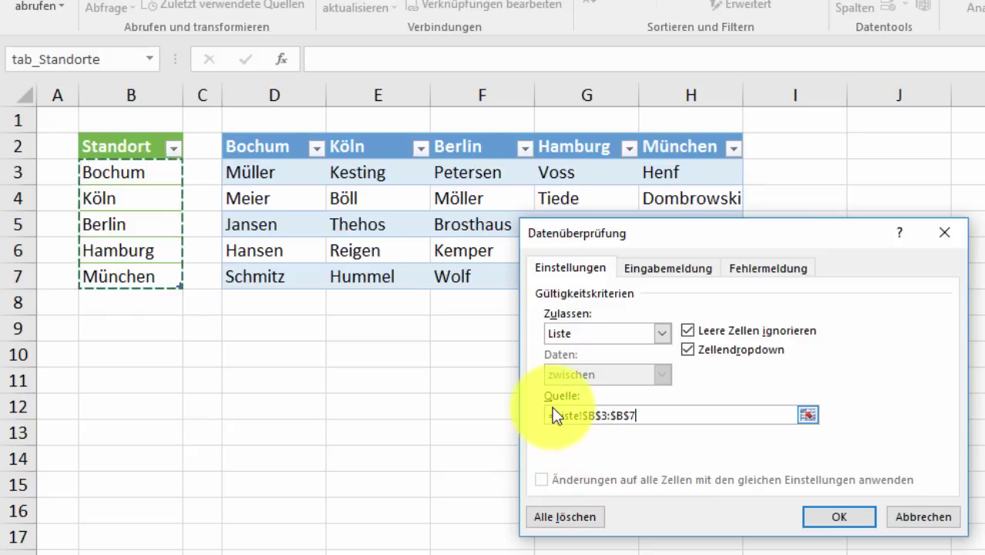
pyautogui.moveTo(552, 416); pyautogui.dragTo(653, 415)
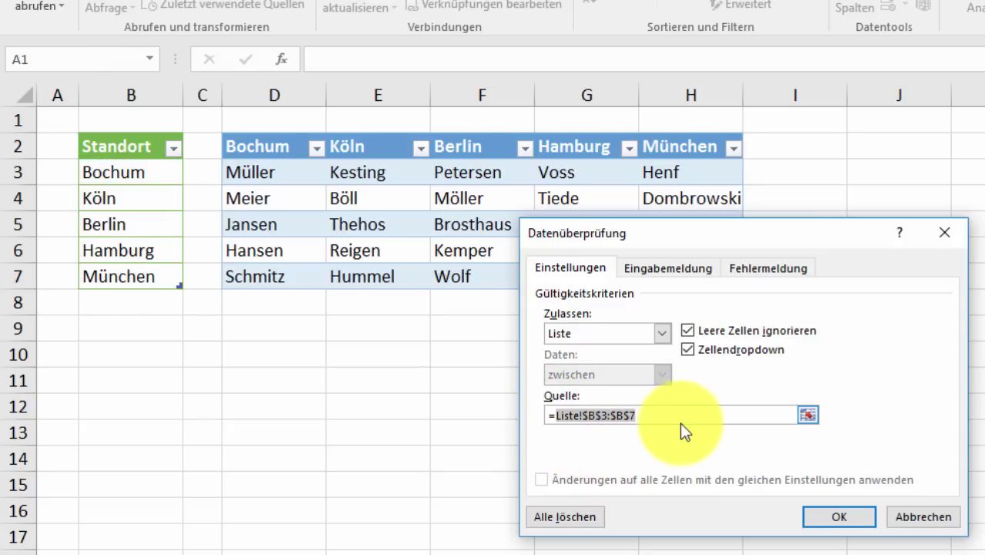
# Change the list source to =INDIREKT("tab_Standorte[Standort]") and confirm the validation.
pyautogui.write('ind')
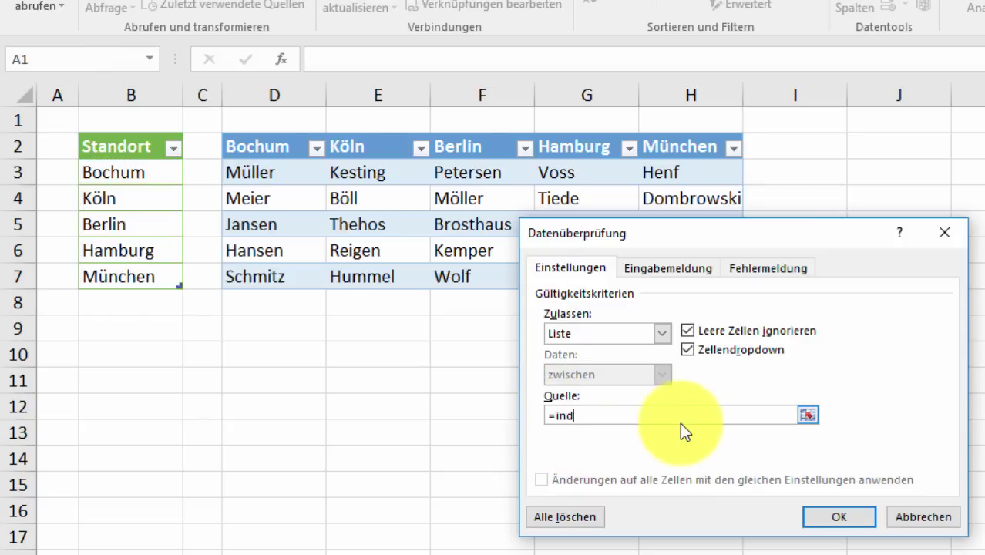
pyautogui.write('irekt')
pyautogui.write('("')
pyautogui.write('ta')
pyautogui.write('b_Standorte[')
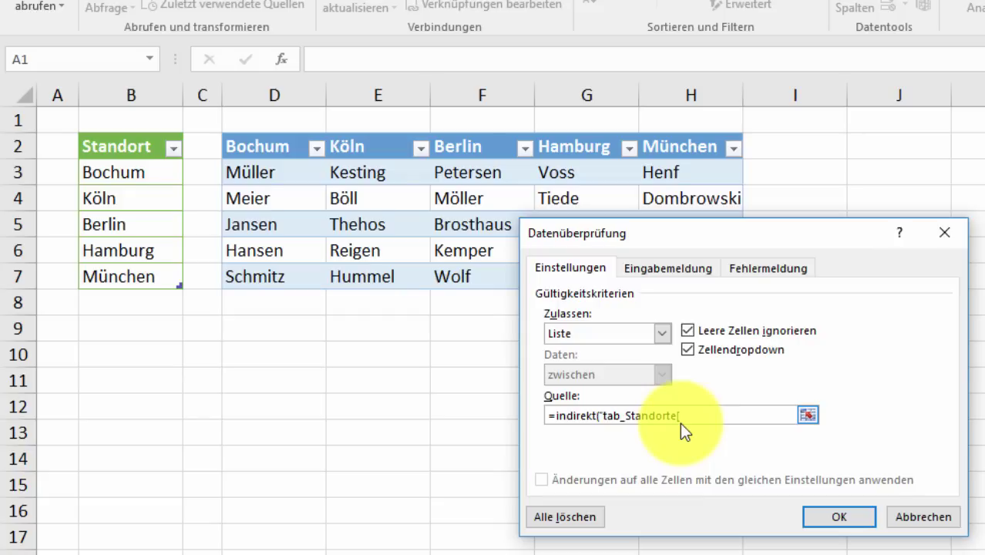
pyautogui.write('ndor')
pyautogui.write('tandort]"')
pyautogui.write(')')
pyautogui.press('Return')
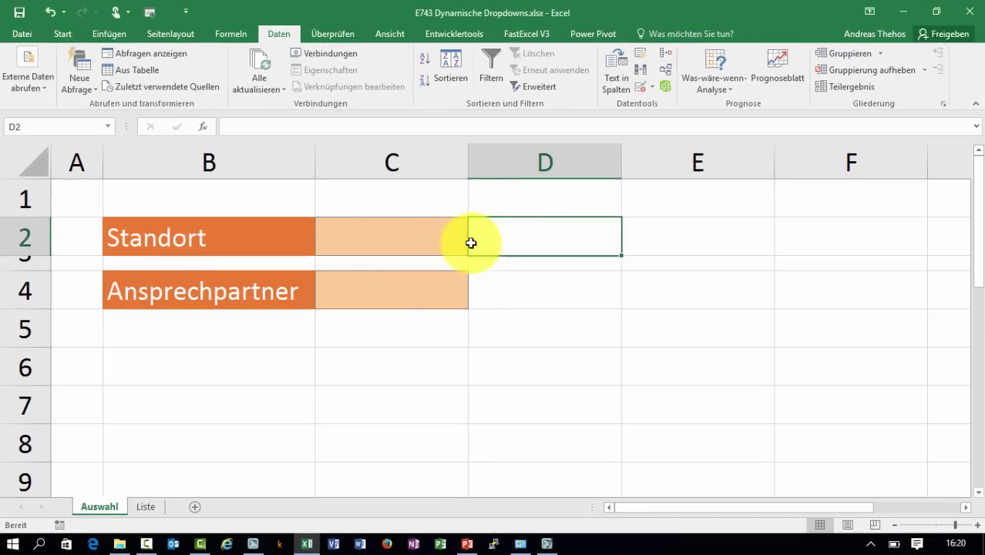
# Check the Standort dropdown on Auswahl and leave Bochum selected.
pyautogui.click(461, 244)
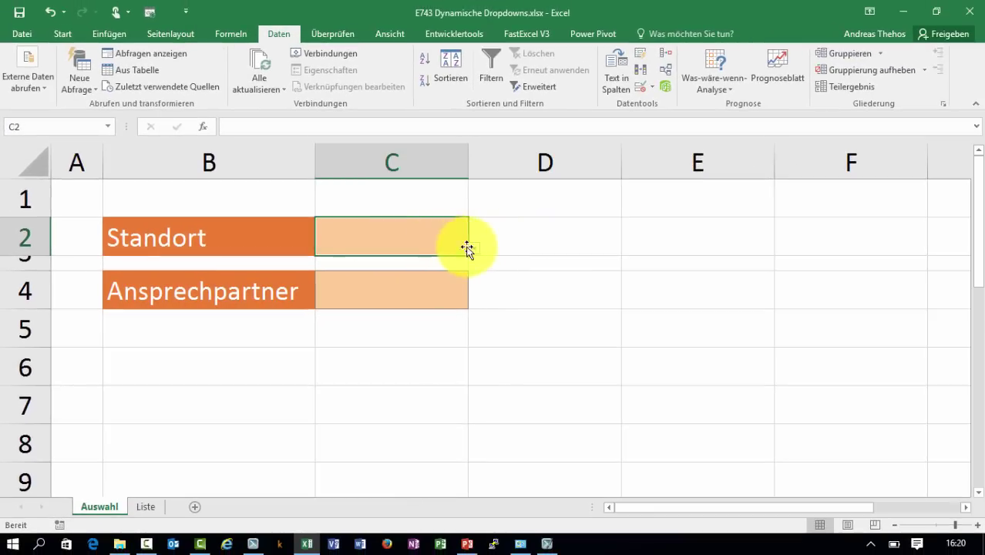
pyautogui.click(474, 247)
pyautogui.press('Escape')
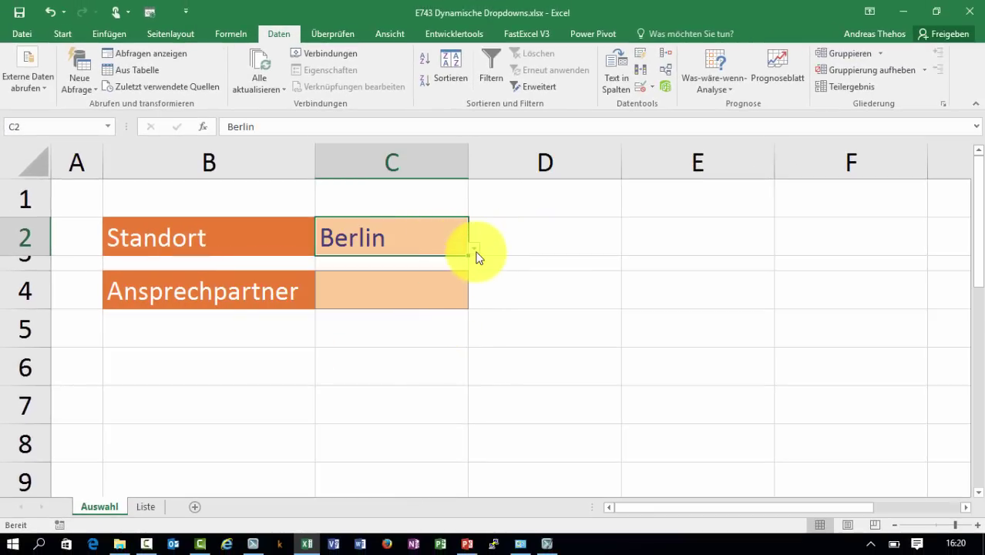
pyautogui.click(474, 248)
pyautogui.click(451, 268)
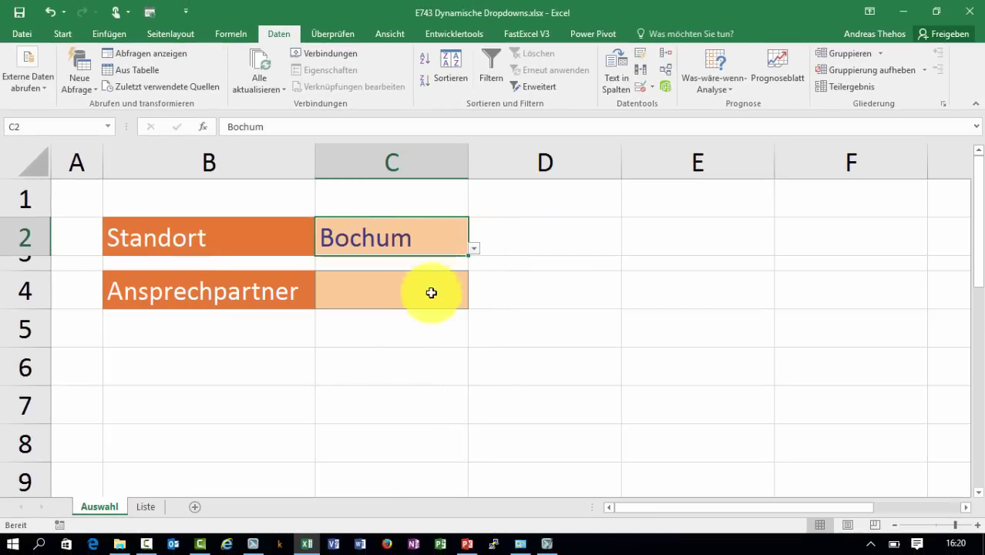
# Add Bielefeld below the Standort entries and confirm it appears in the Standort dropdown.
pyautogui.click(144, 506)
pyautogui.click(100, 302)
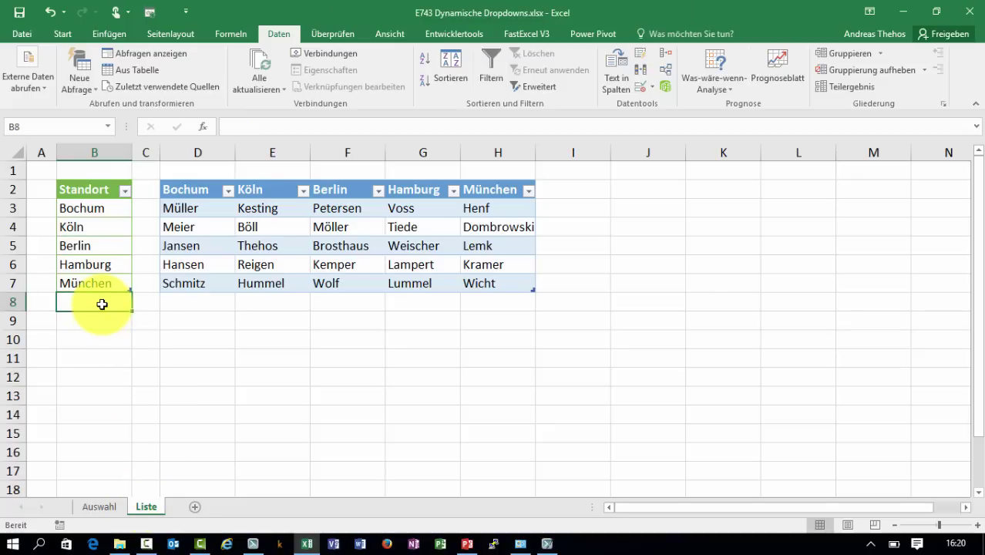
pyautogui.write('Bielefeld')
pyautogui.press('Return')
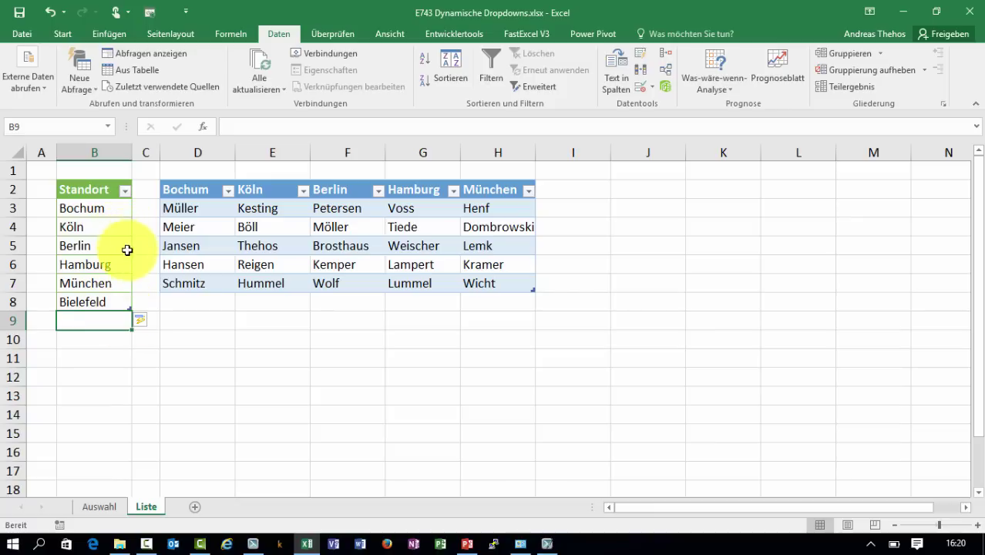
pyautogui.click(100, 506)
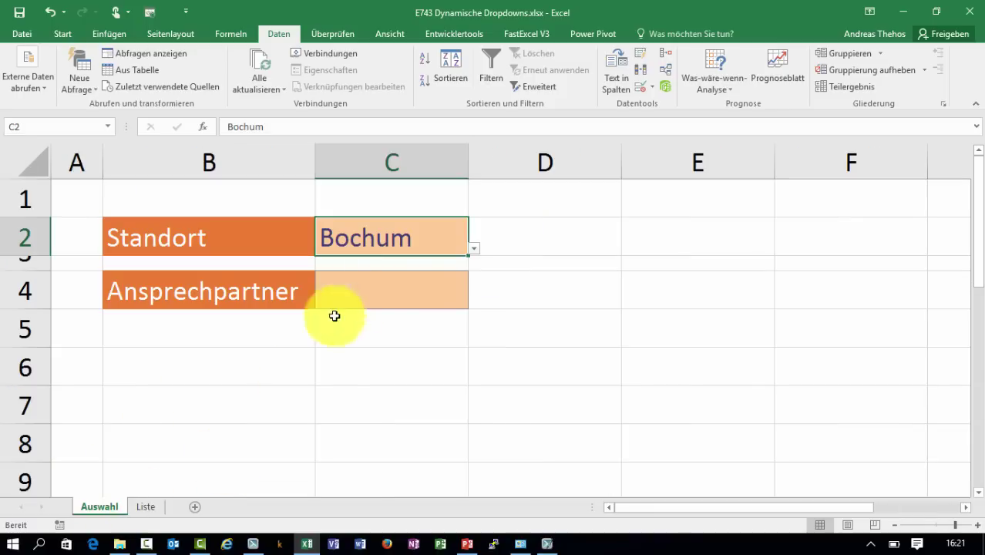
pyautogui.click(473, 248)
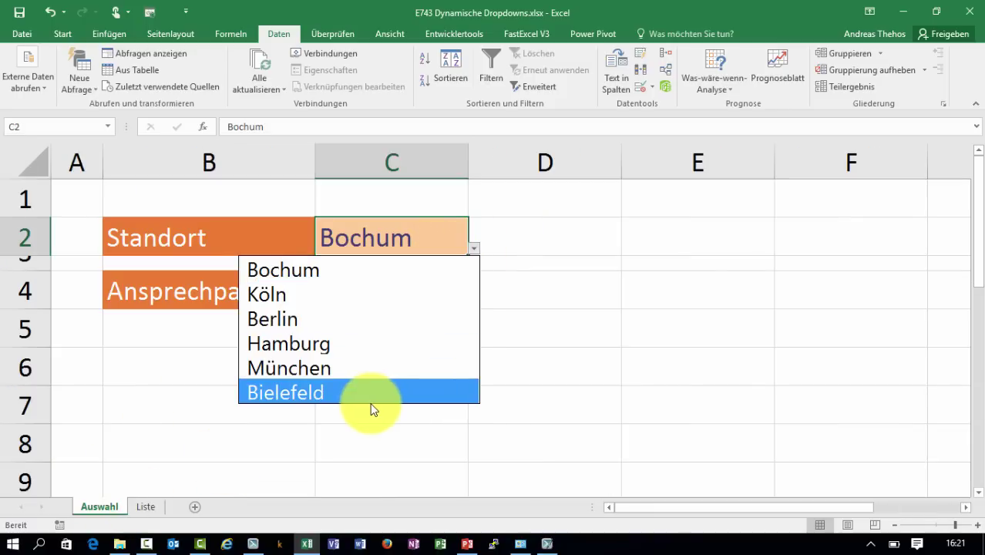
pyautogui.click(216, 467)
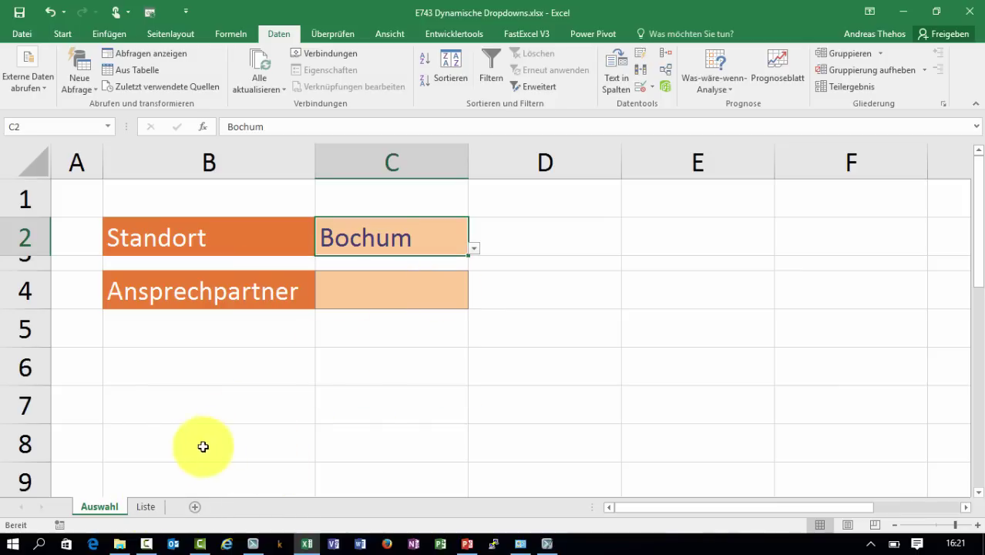
# Delete Bielefeld from cell B8 on the Liste sheet.
pyautogui.click(146, 507)
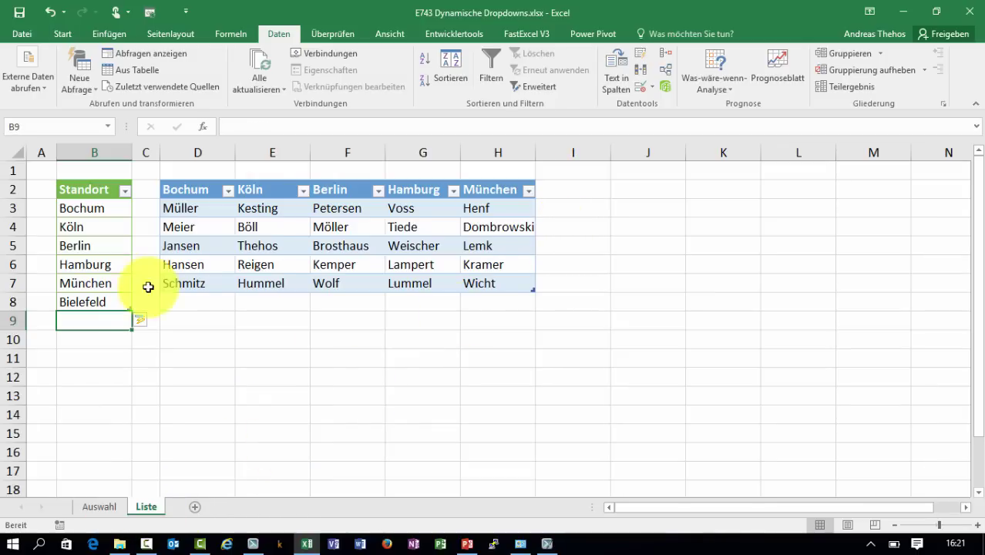
pyautogui.click(92, 301)
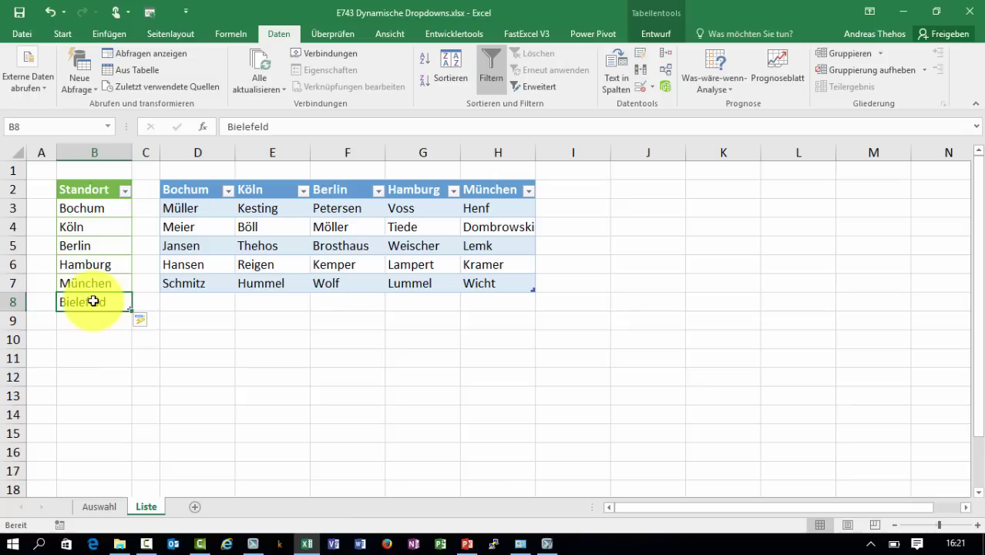
pyautogui.press('Delete')
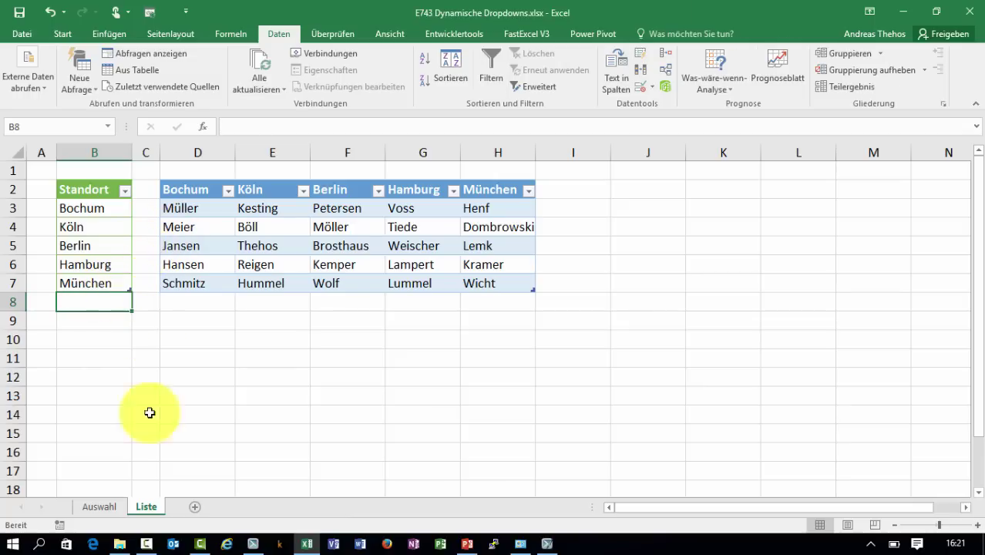
# Verify the contacts table's name reads tab_Top_Verkaeufer in the table design options.
pyautogui.click(223, 243)
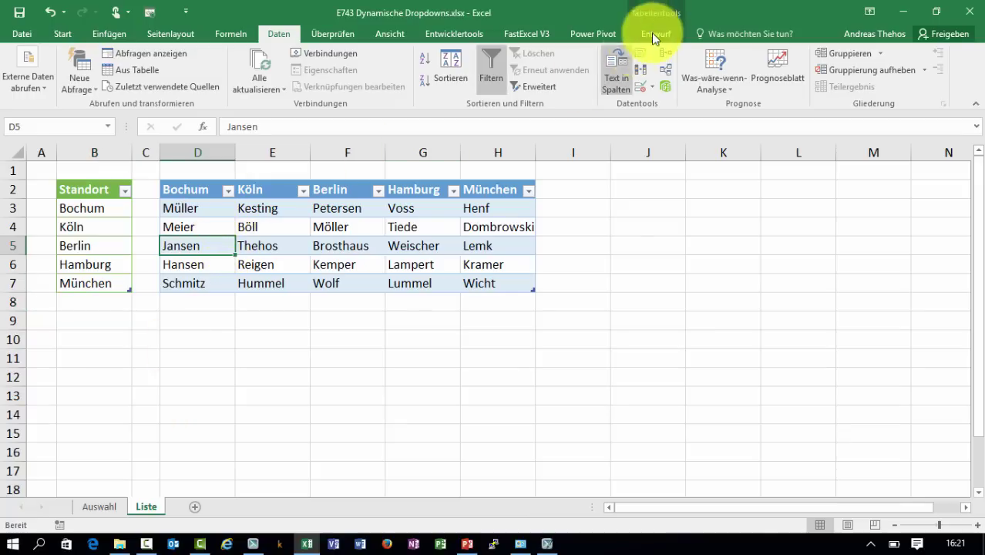
pyautogui.click(651, 33)
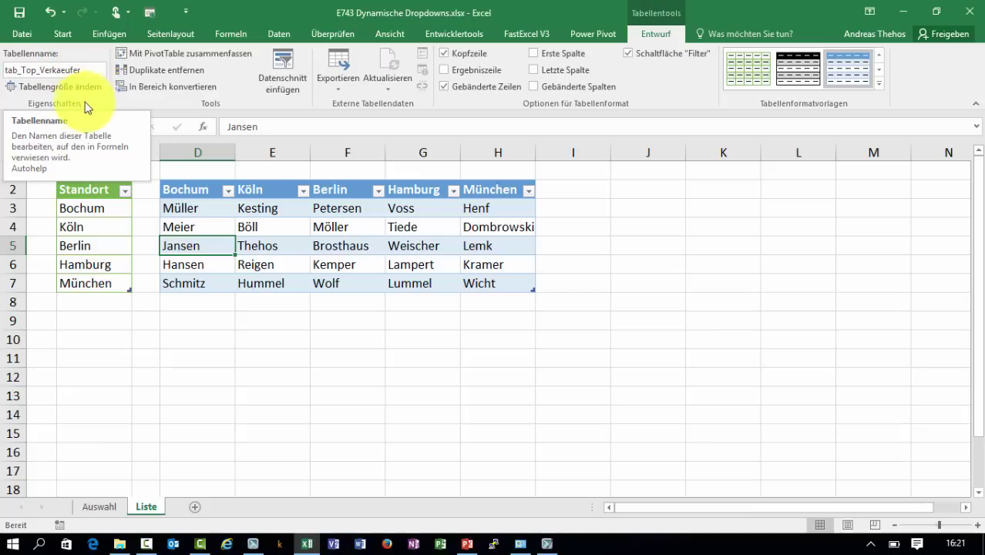
pyautogui.click(69, 71)
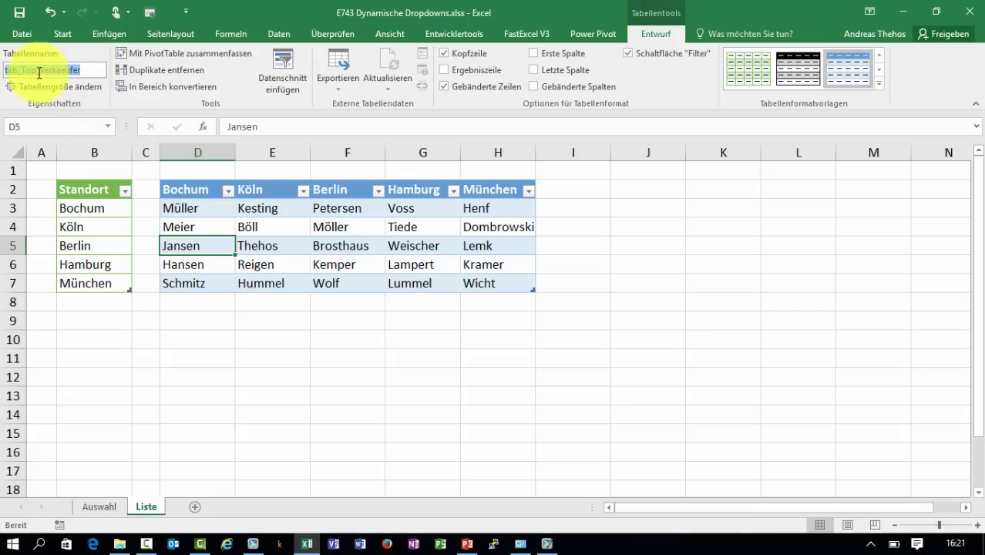
pyautogui.click(39, 71)
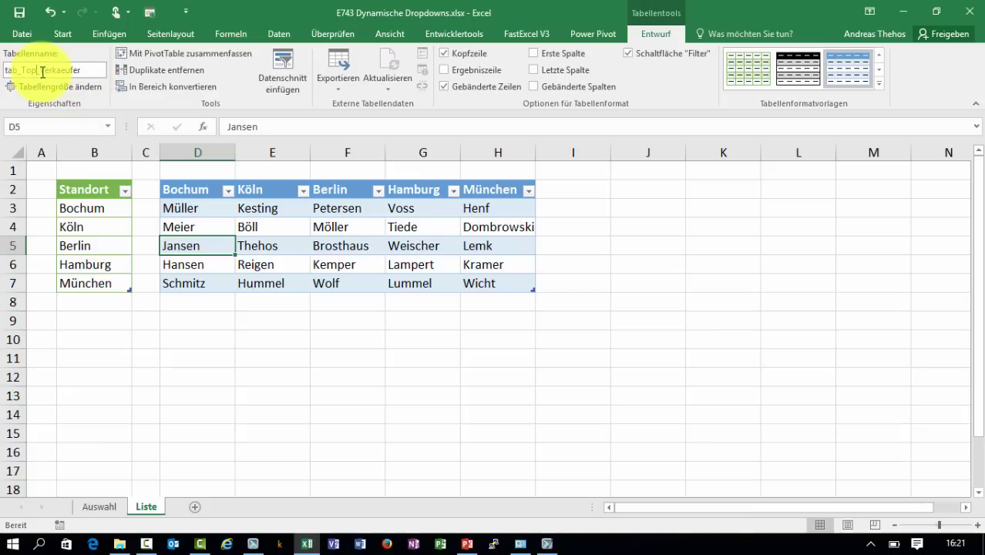
# Select the Ansprechpartner cell C4 on the Auswahl sheet.
pyautogui.click(99, 507)
pyautogui.click(354, 285)
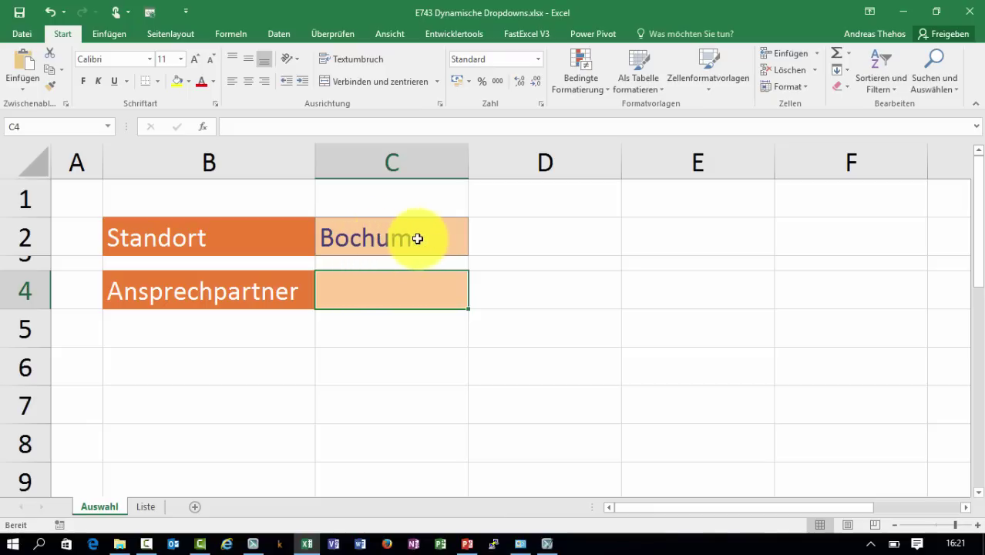
pyautogui.click(153, 509)
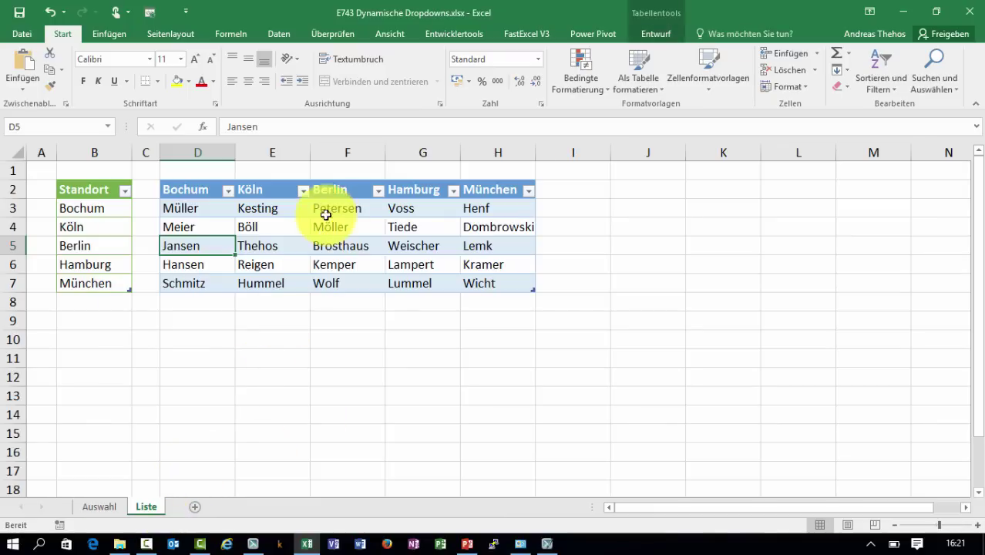
pyautogui.click(100, 507)
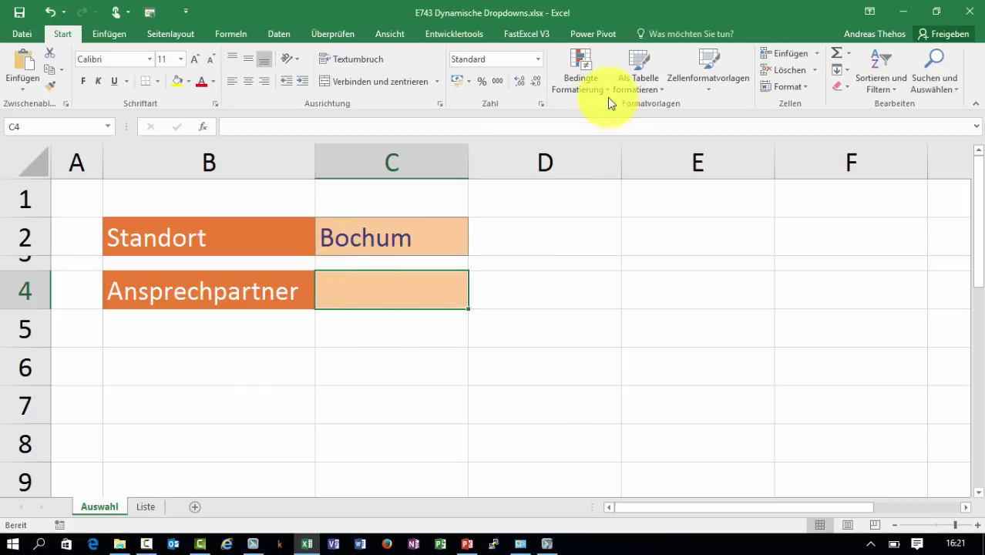
pyautogui.click(289, 34)
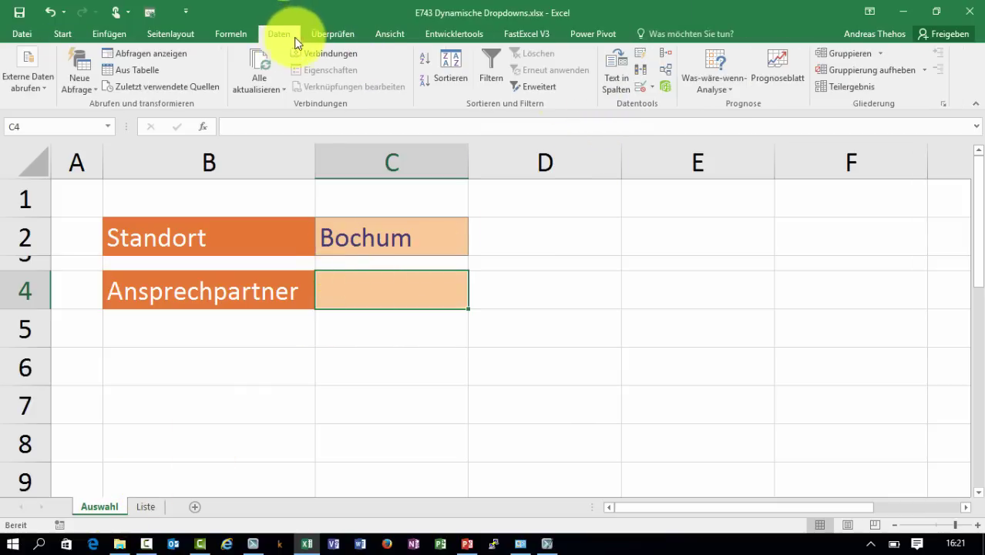
# Give C4 list validation with source =INDIREKT("tab_Top_Verkaeufer["&$C$2&"]").
pyautogui.click(640, 89)
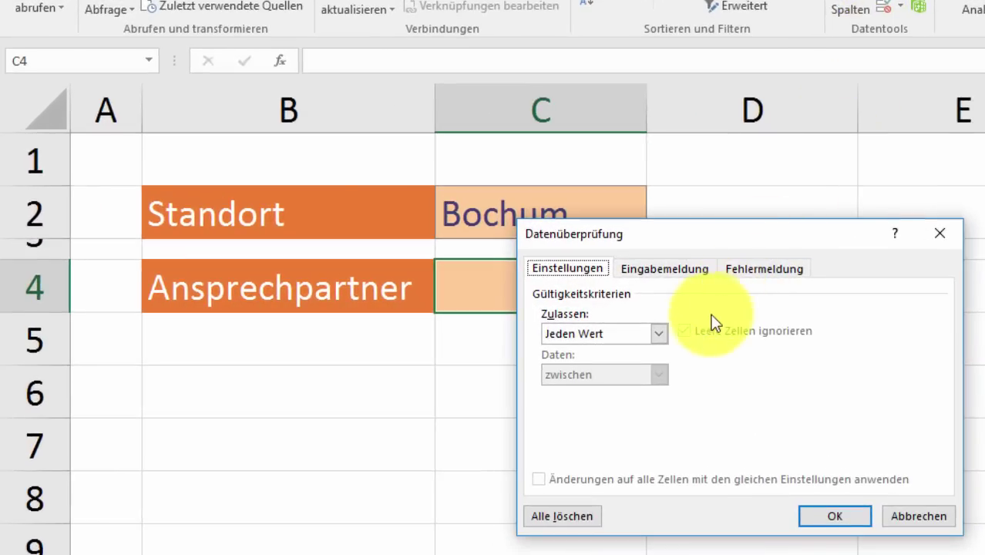
pyautogui.click(660, 332)
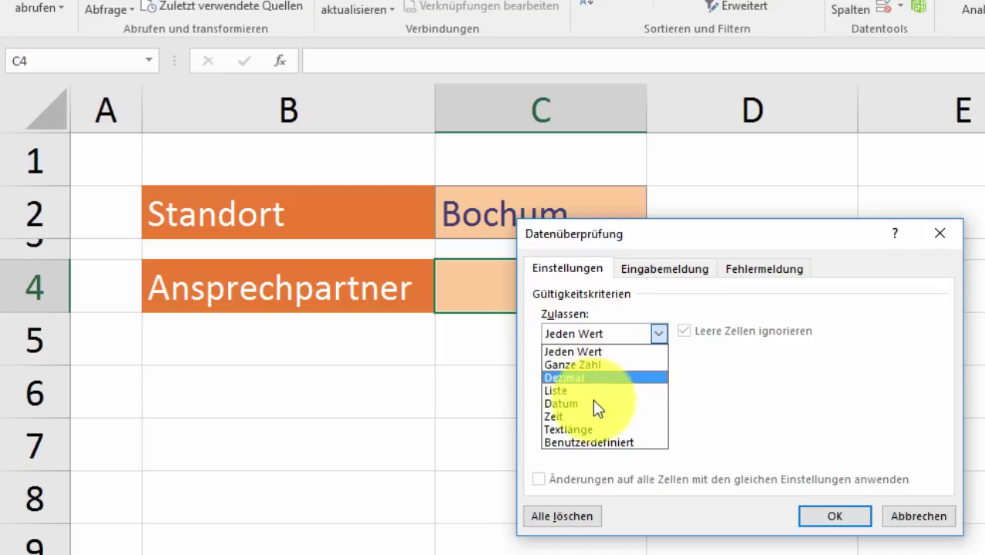
pyautogui.click(569, 390)
pyautogui.click(567, 412)
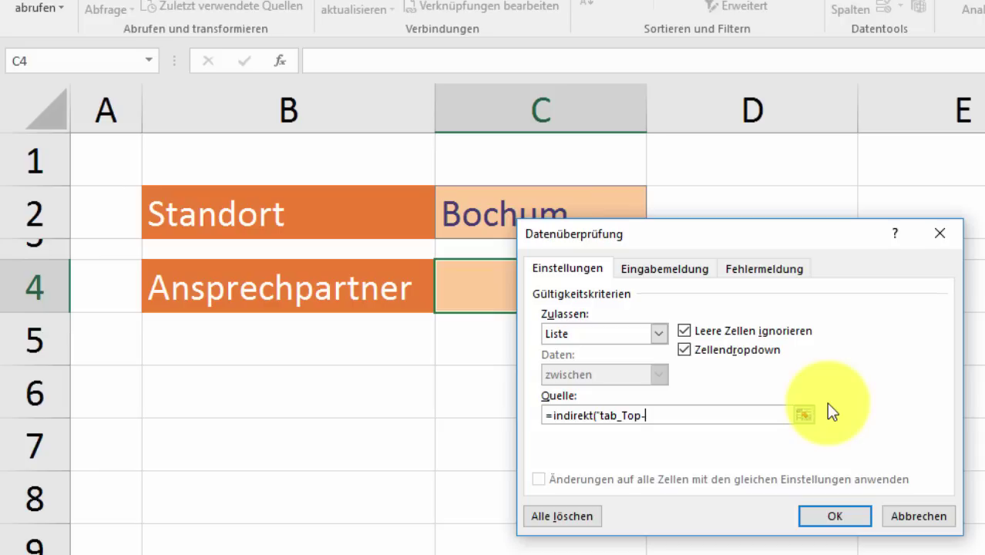
pyautogui.write('a')
pyautogui.write('ef')
pyautogui.press('BackSpace')
pyautogui.write('u')
pyautogui.write('fer')
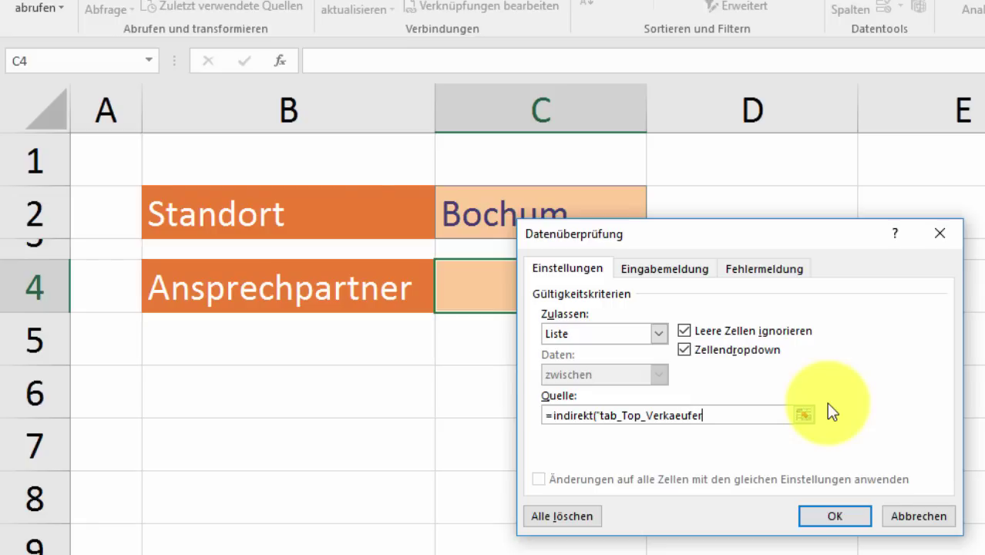
pyautogui.write('[')
pyautogui.write('"')
pyautogui.write('&')
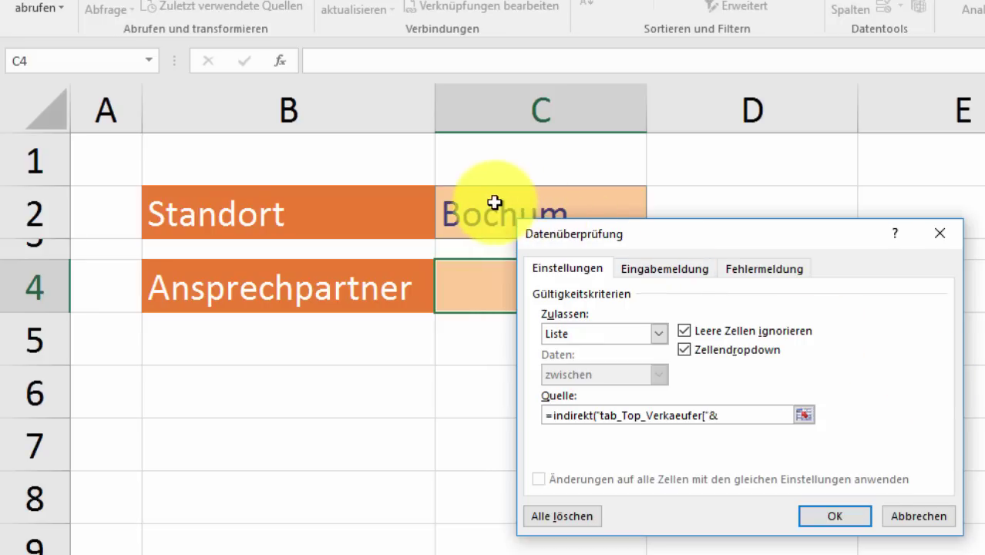
pyautogui.click(478, 206)
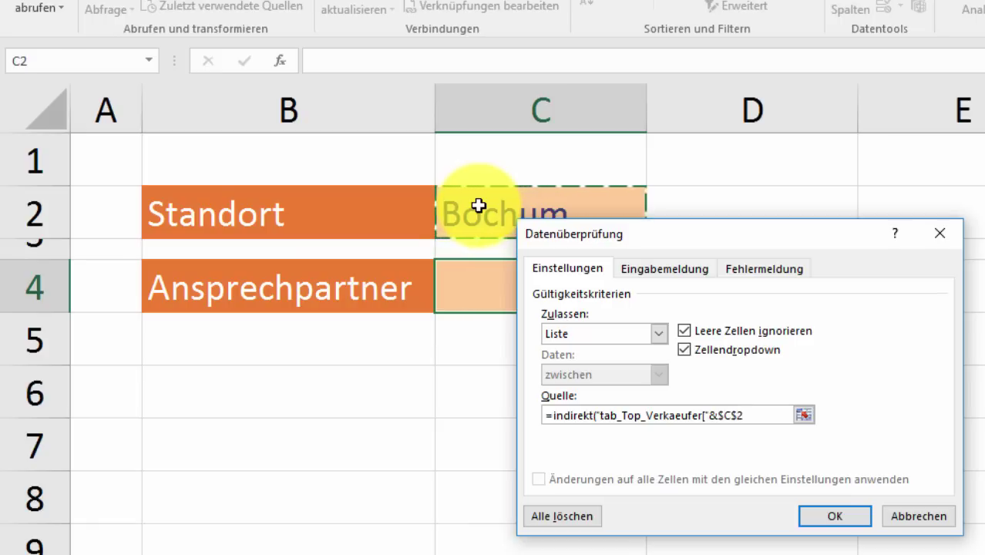
pyautogui.write('&')
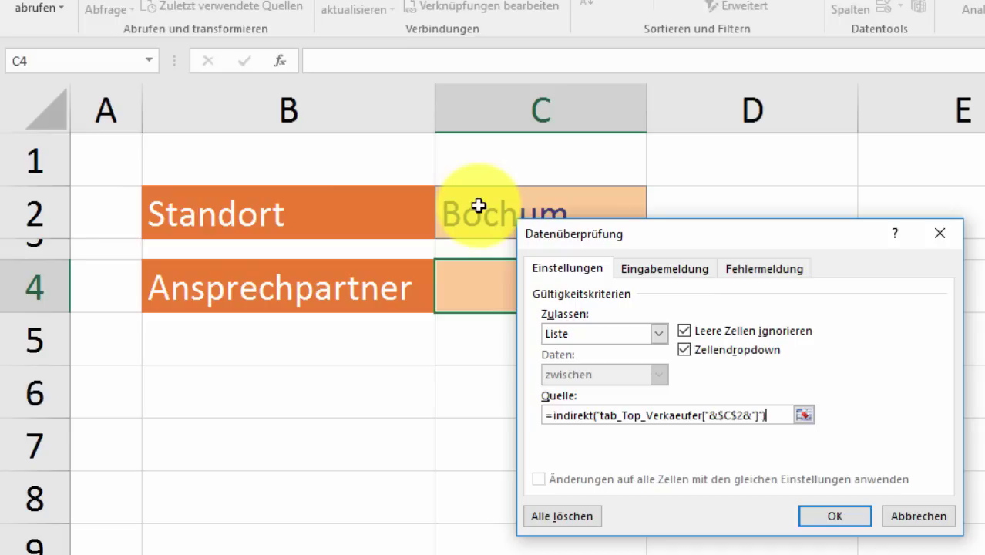
pyautogui.press('Return')
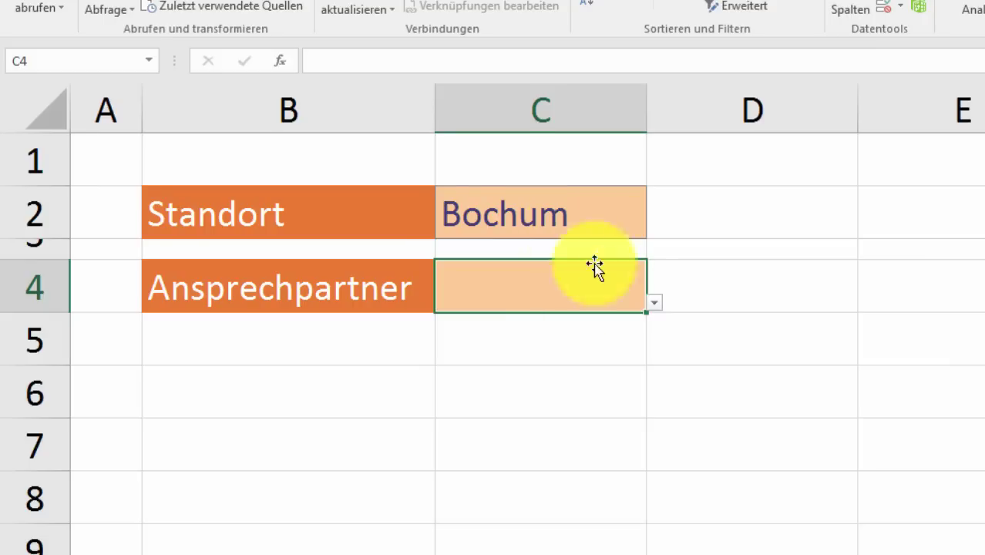
# Test the Bochum contact list by picking Meier in C4, then clear it.
pyautogui.click(508, 303)
pyautogui.click(462, 296)
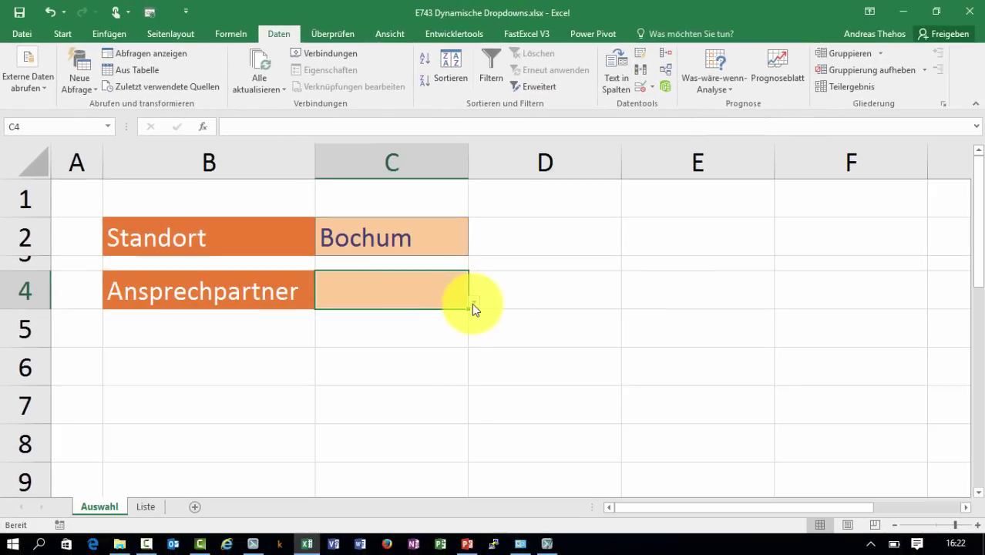
pyautogui.click(472, 303)
pyautogui.click(377, 349)
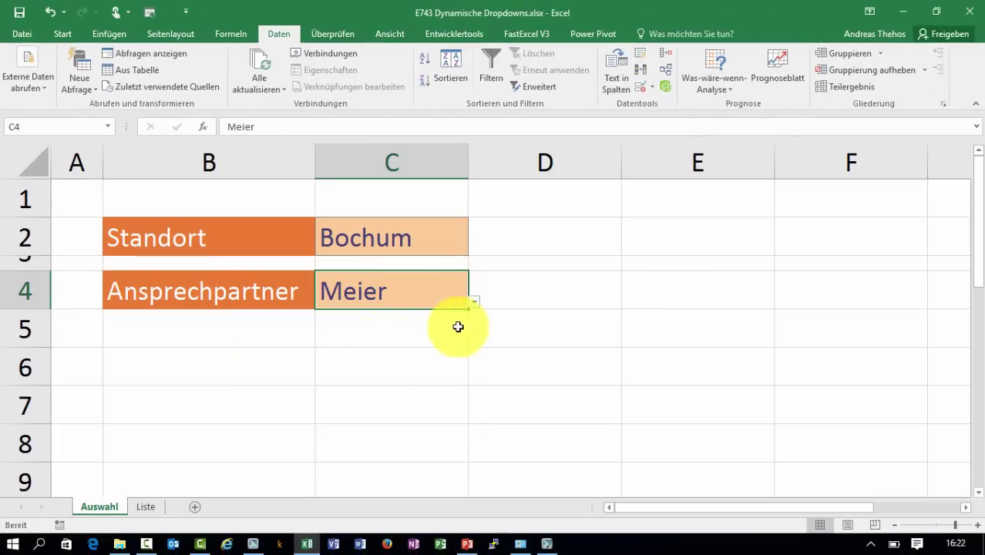
pyautogui.press('Delete')
# Set the Standort to Berlin and pick Brosthaus as the Ansprechpartner.
pyautogui.click(458, 240)
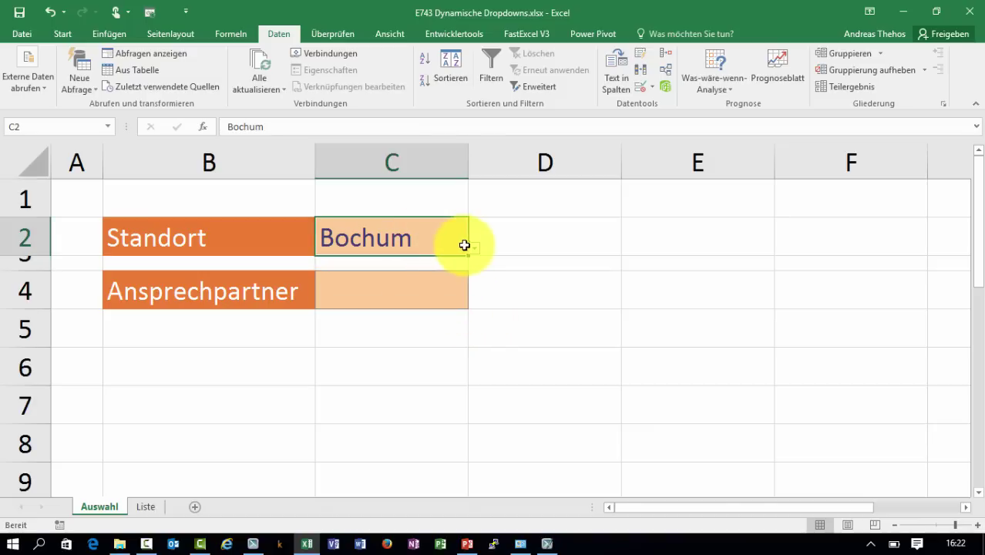
pyautogui.click(472, 249)
pyautogui.click(398, 317)
pyautogui.click(458, 288)
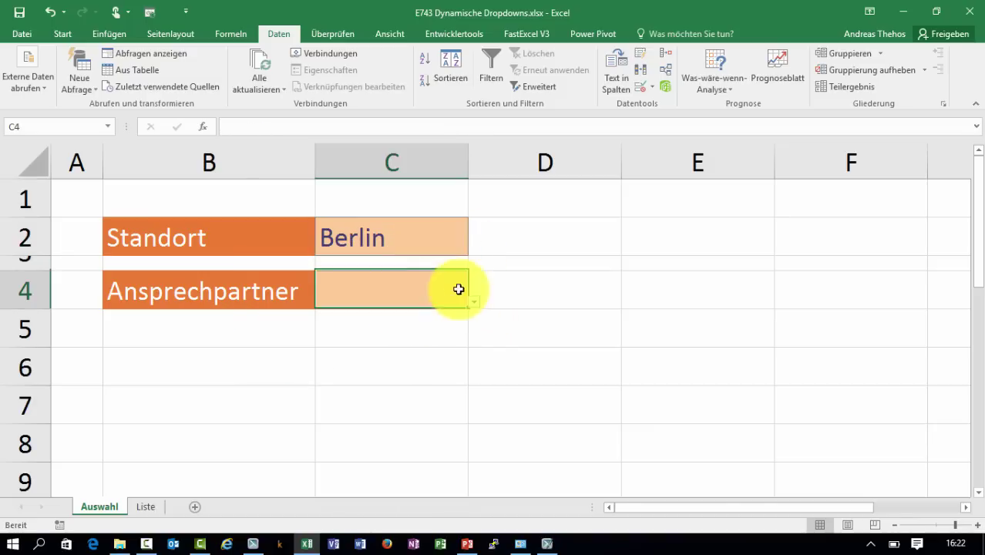
pyautogui.click(473, 303)
pyautogui.click(407, 372)
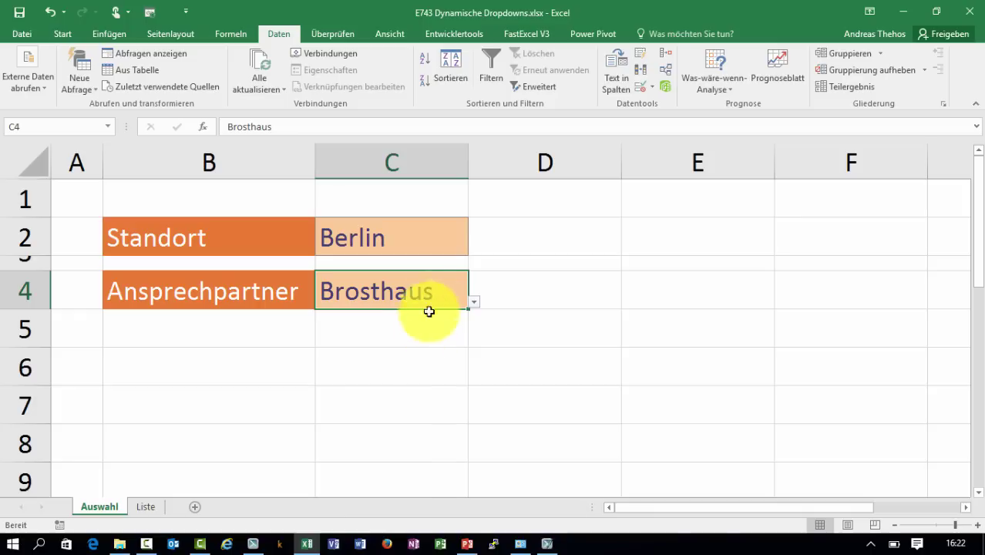
# Switch the Standort to Hamburg and choose Lampert as the Ansprechpartner.
pyautogui.click(428, 224)
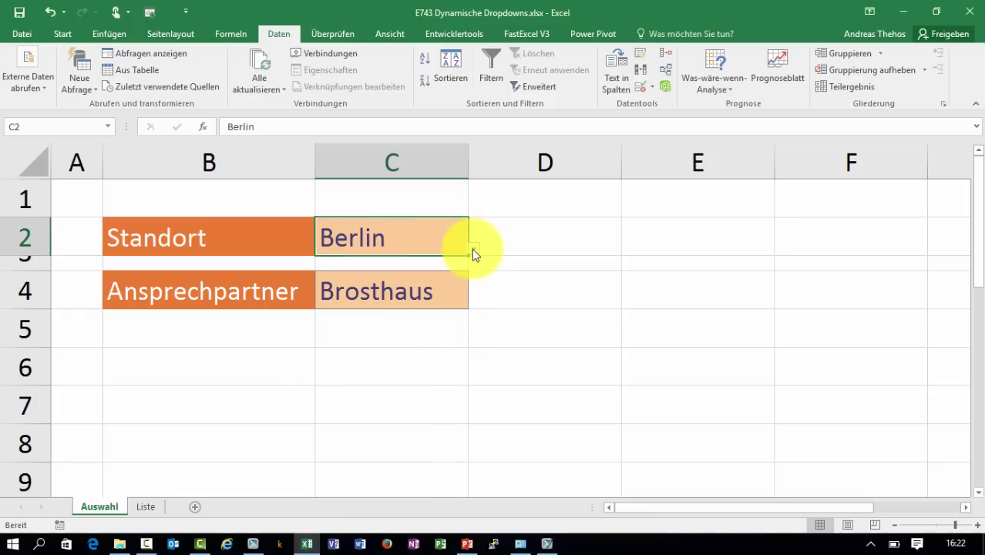
pyautogui.click(473, 249)
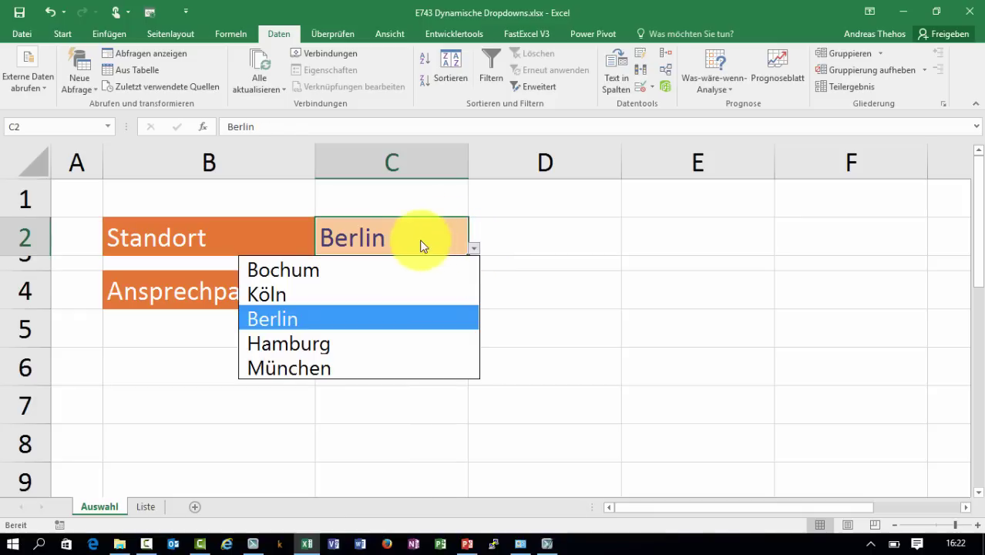
pyautogui.click(314, 349)
pyautogui.click(416, 297)
pyautogui.click(473, 302)
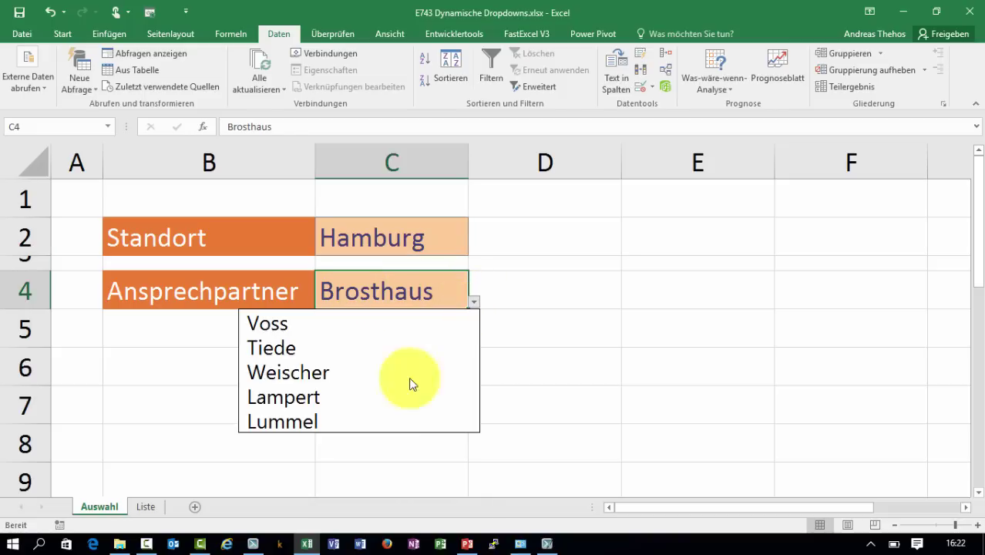
pyautogui.click(333, 396)
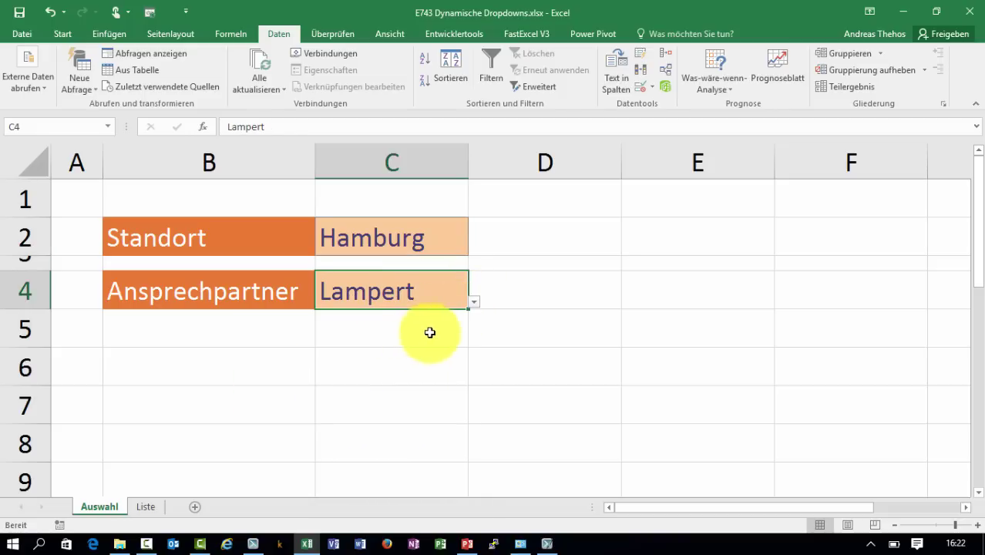
# On the Liste sheet, add Bielefeld in B8 and as the I2 column heading.
pyautogui.click(148, 506)
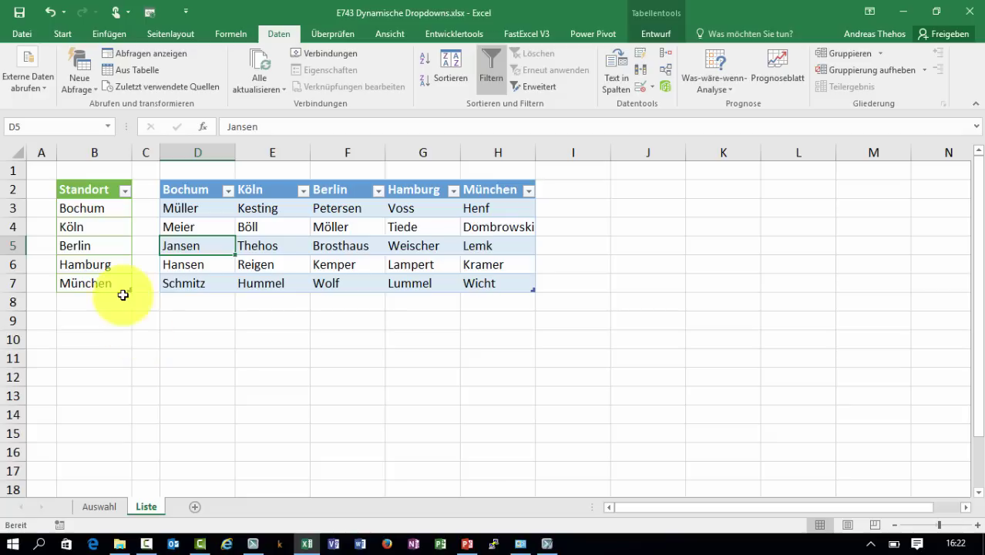
pyautogui.write('Bielefeld')
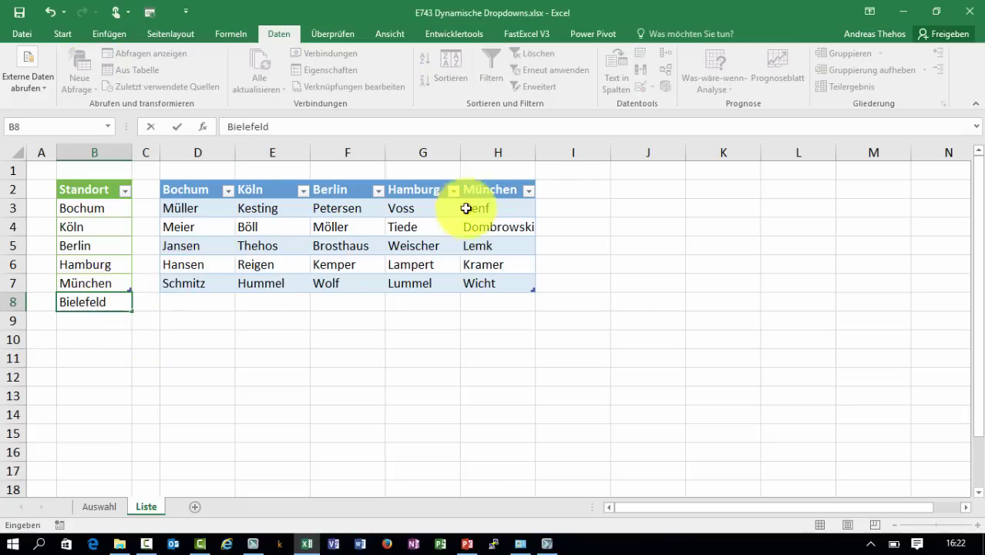
pyautogui.click(567, 191)
pyautogui.write('Bielefeld')
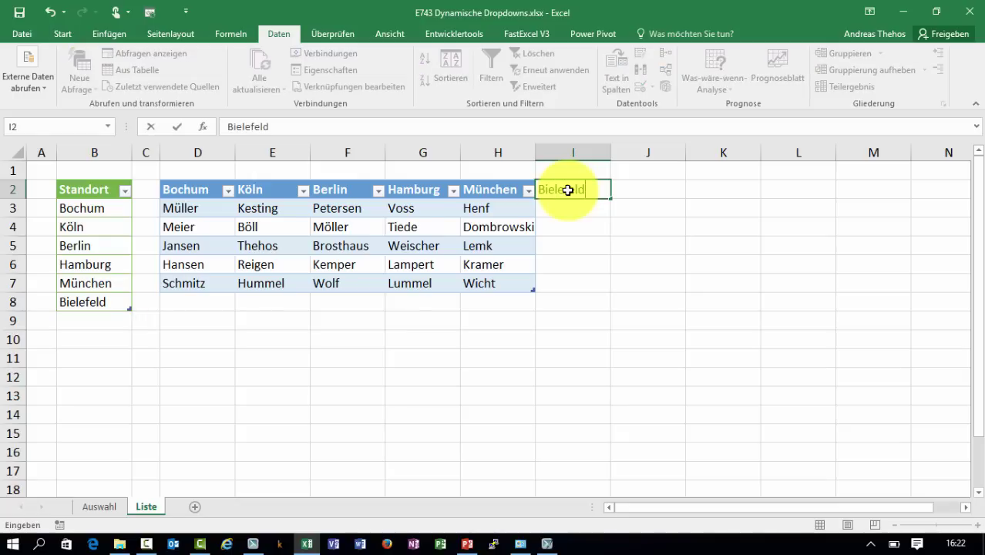
pyautogui.press('Return')
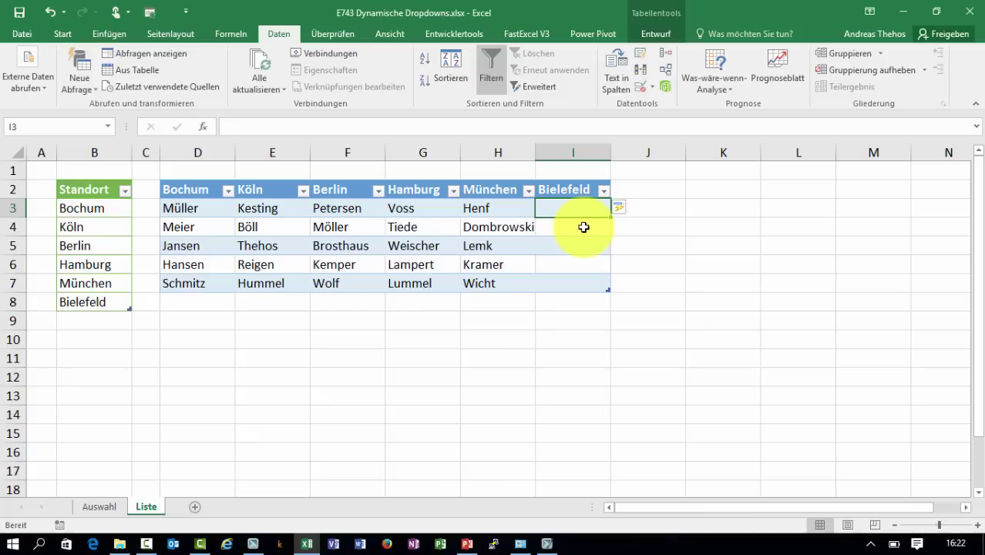
# Enter Kim, Horst, Dietersen, Lamperich and Wunderlich in I3:I7 under Bielefeld.
pyautogui.write('Kim')
pyautogui.press('Return')
pyautogui.write('Horst')
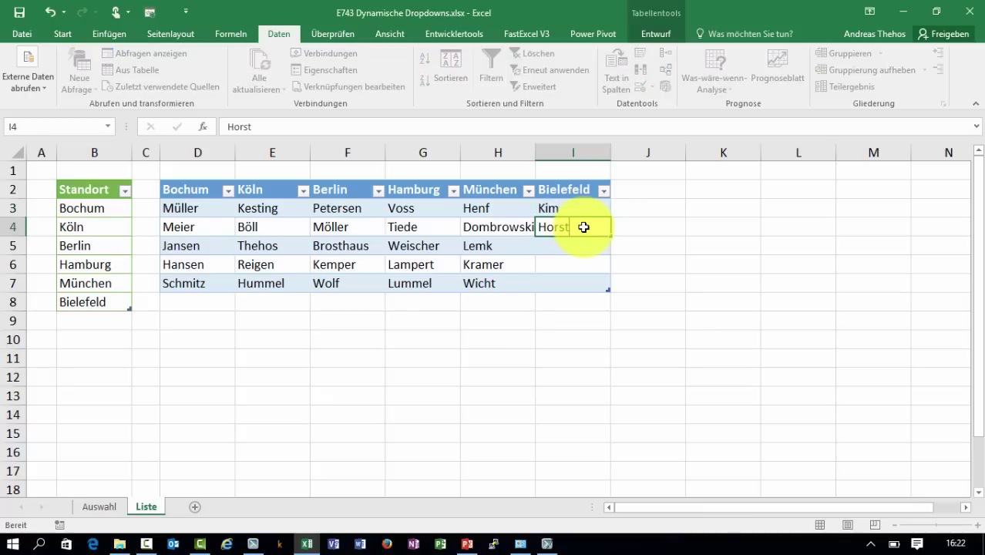
pyautogui.press('Return')
pyautogui.write('Dietersen')
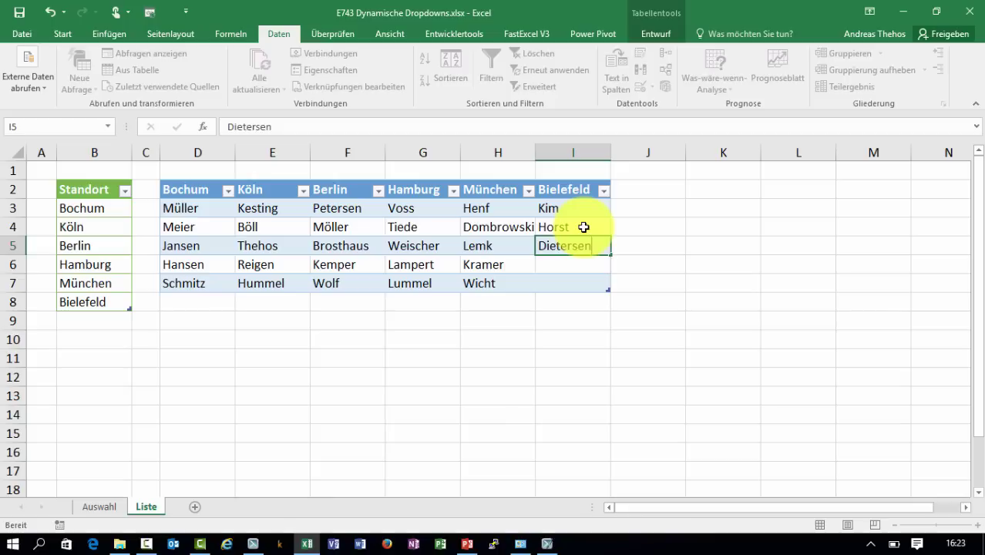
pyautogui.press('Return')
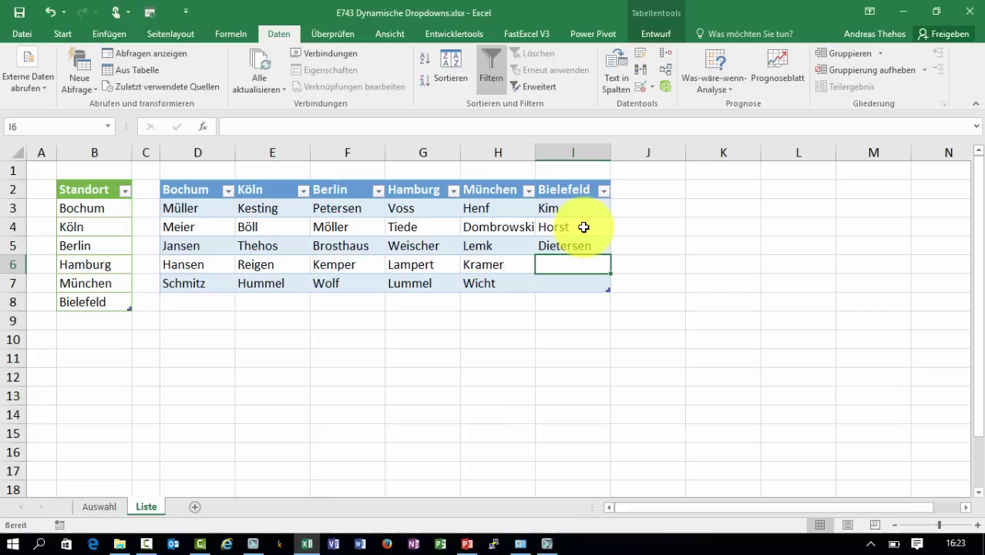
pyautogui.write('Lamperich')
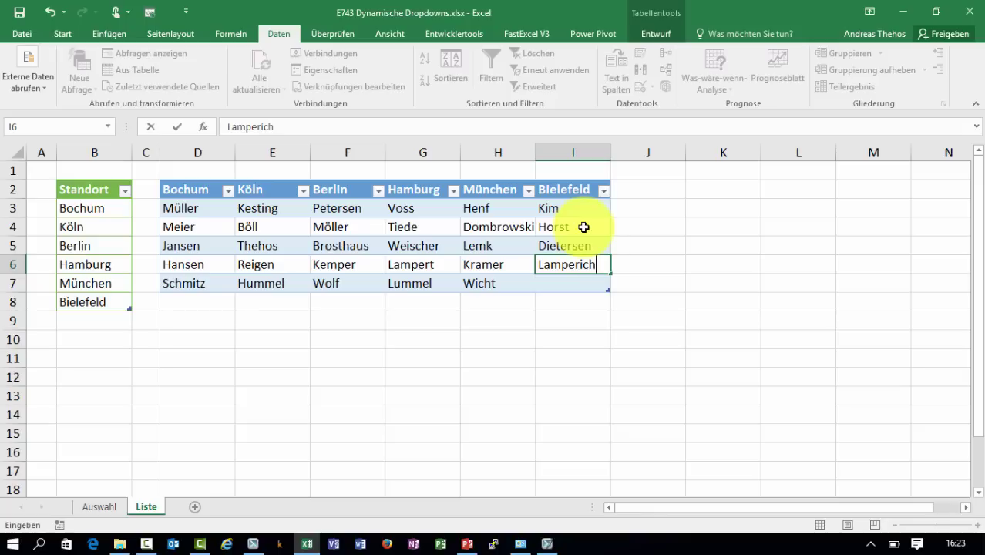
pyautogui.press('Return')
pyautogui.write('Wu')
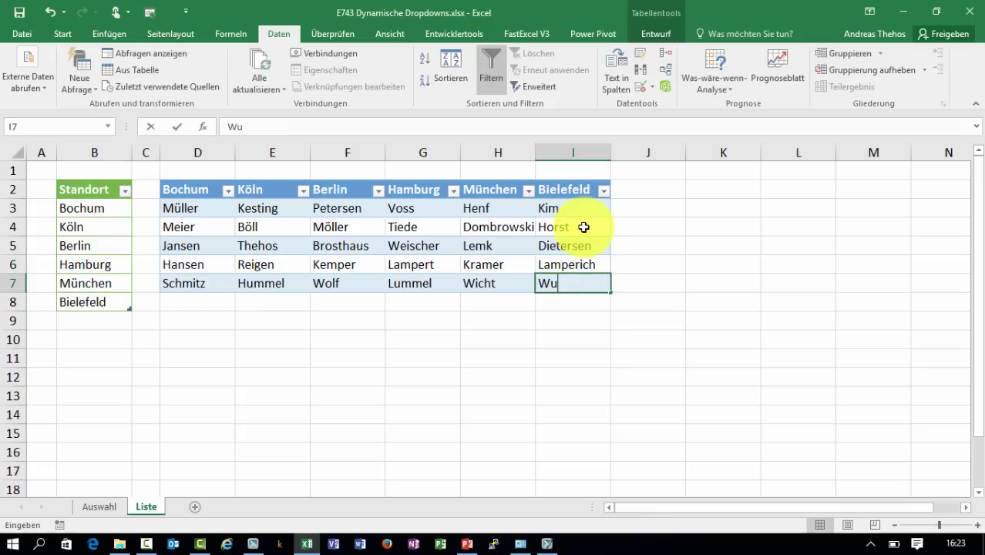
pyautogui.write('nderlich')
pyautogui.click(599, 447)
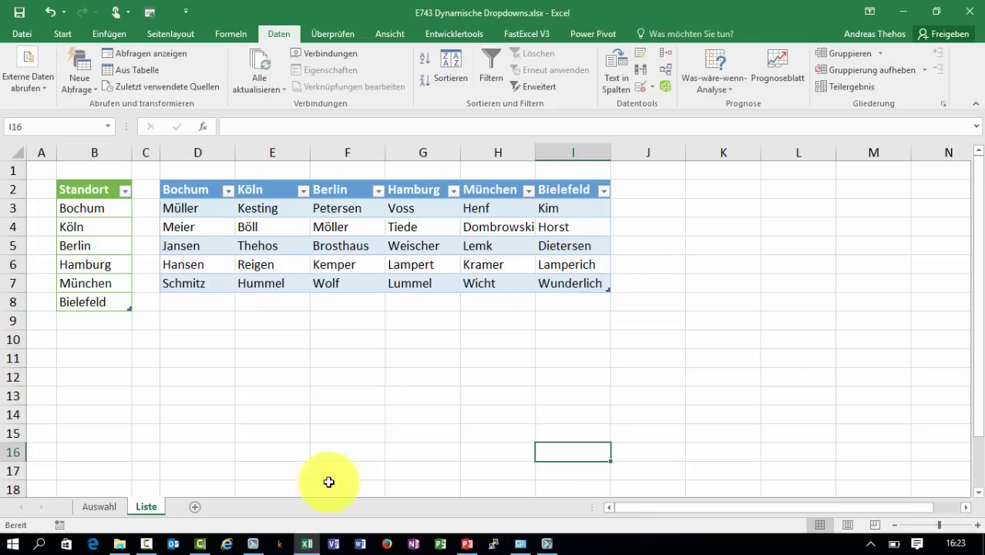
# On Auswahl, set Standort to Bielefeld and Ansprechpartner to Wunderlich, then select G7 on Liste.
pyautogui.click(100, 506)
pyautogui.click(432, 239)
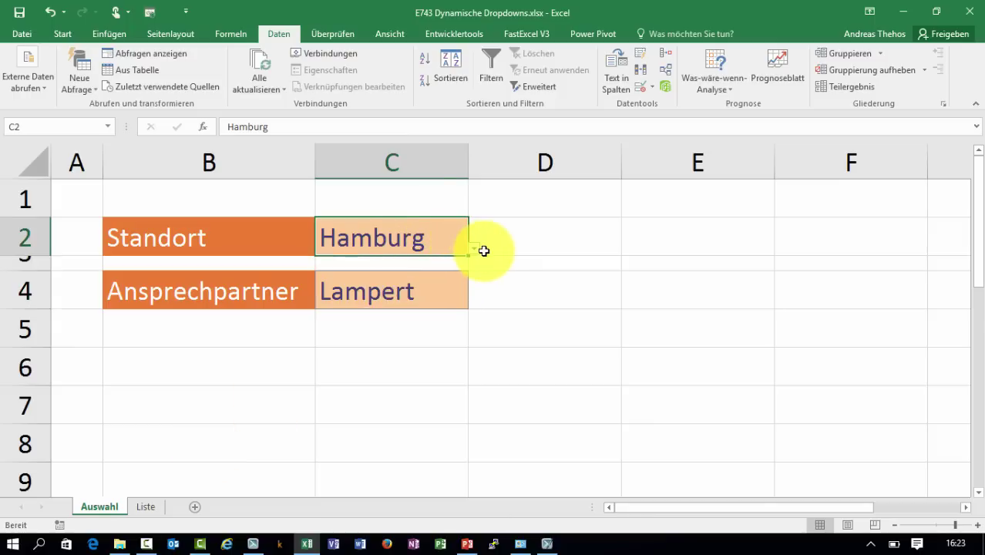
pyautogui.click(483, 249)
pyautogui.click(451, 246)
pyautogui.click(473, 248)
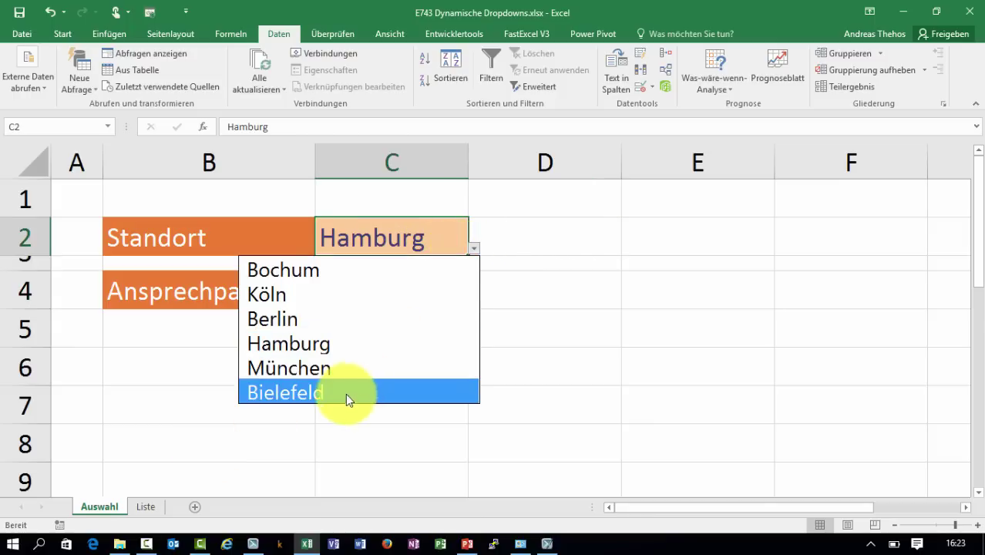
pyautogui.click(345, 392)
pyautogui.click(416, 296)
pyautogui.click(474, 304)
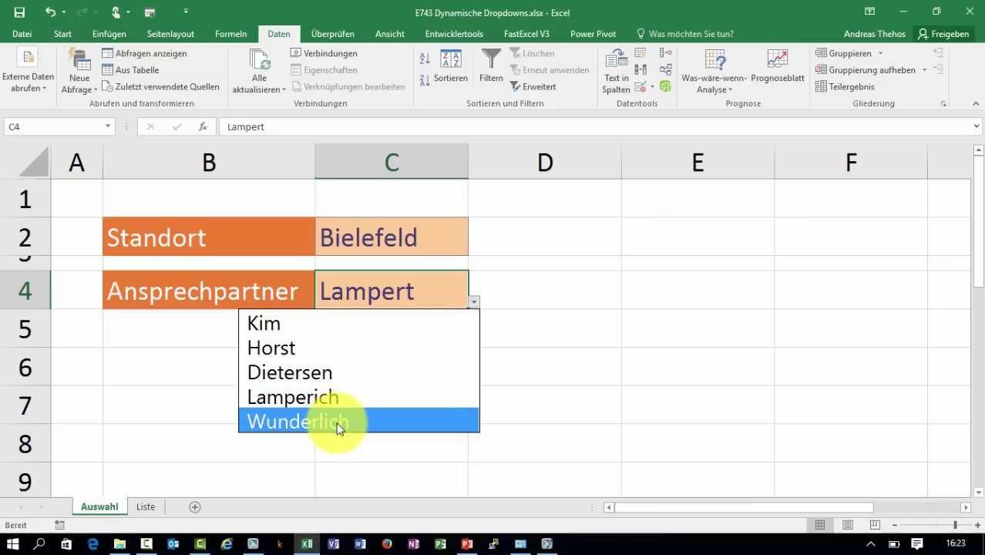
pyautogui.press('Escape')
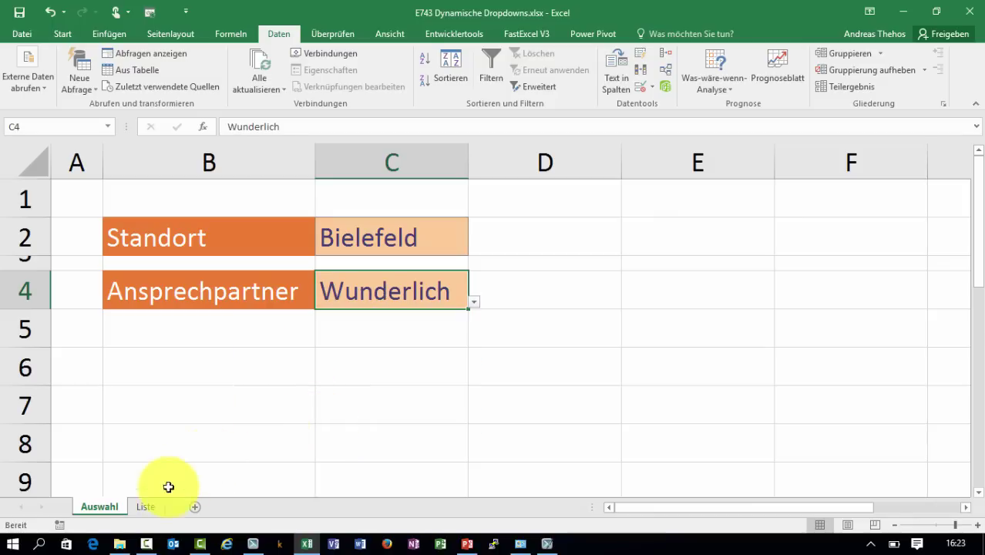
pyautogui.click(145, 507)
pyautogui.click(413, 282)
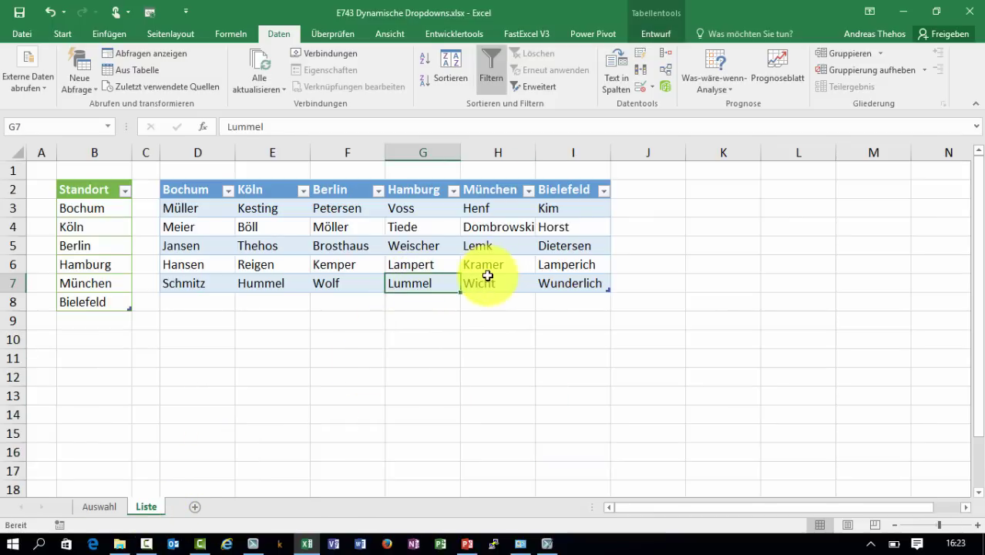
# Delete Lummel from the Hamburg column and Kemper and Wolf from the Berlin column.
pyautogui.press('Delete')
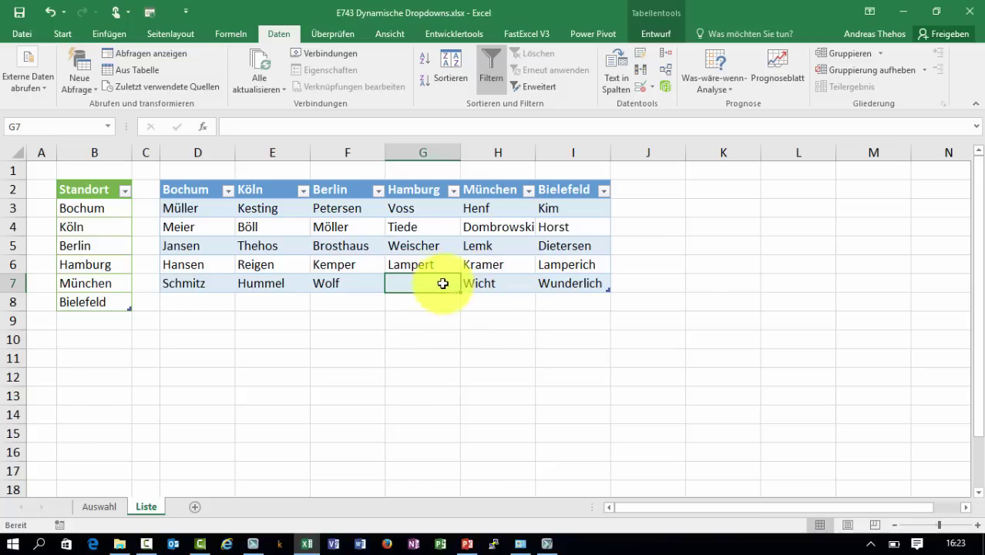
pyautogui.moveTo(355, 265); pyautogui.dragTo(362, 283)
pyautogui.press('Delete')
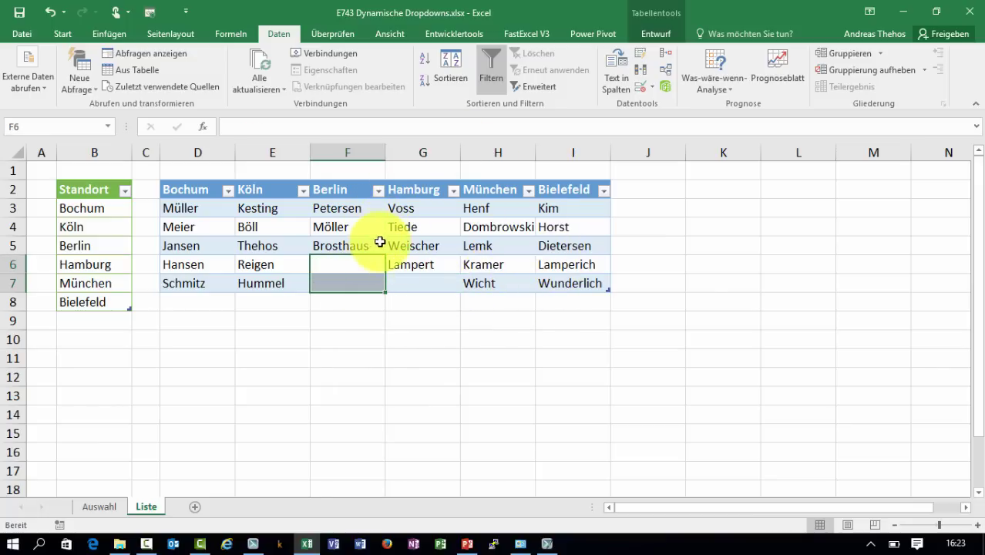
# On Auswahl, set the Standort to Berlin and check the shortened contact list.
pyautogui.click(100, 507)
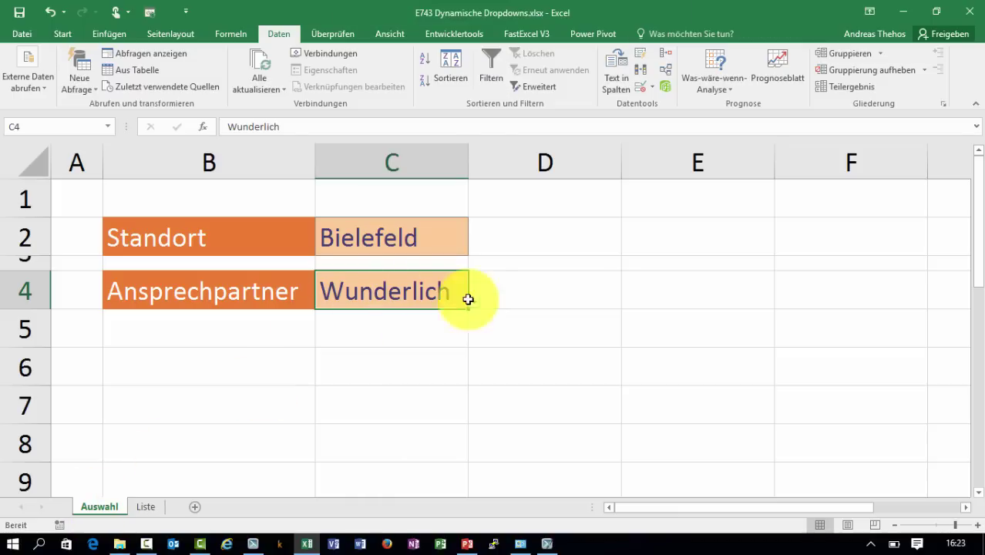
pyautogui.click(460, 242)
pyautogui.click(475, 248)
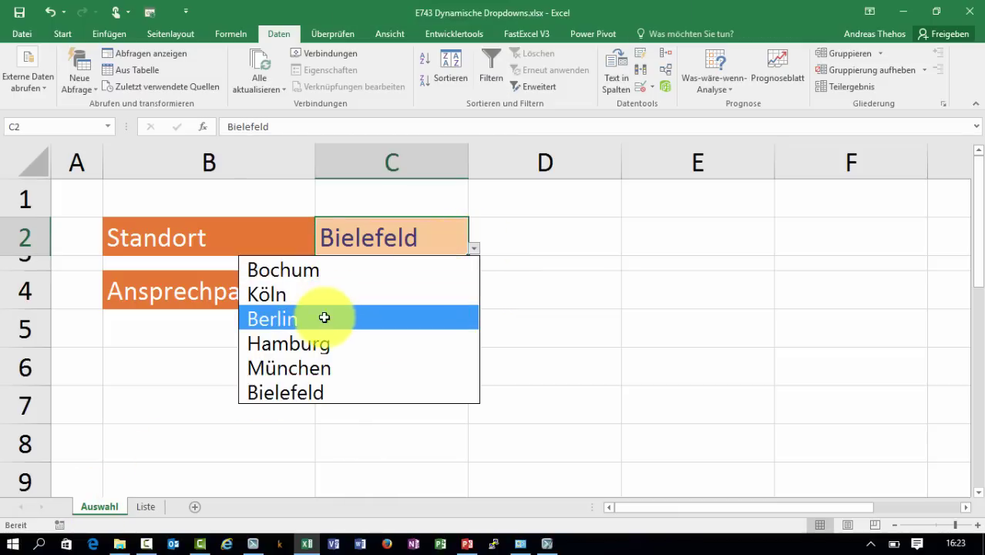
pyautogui.click(323, 314)
pyautogui.click(396, 289)
pyautogui.click(474, 302)
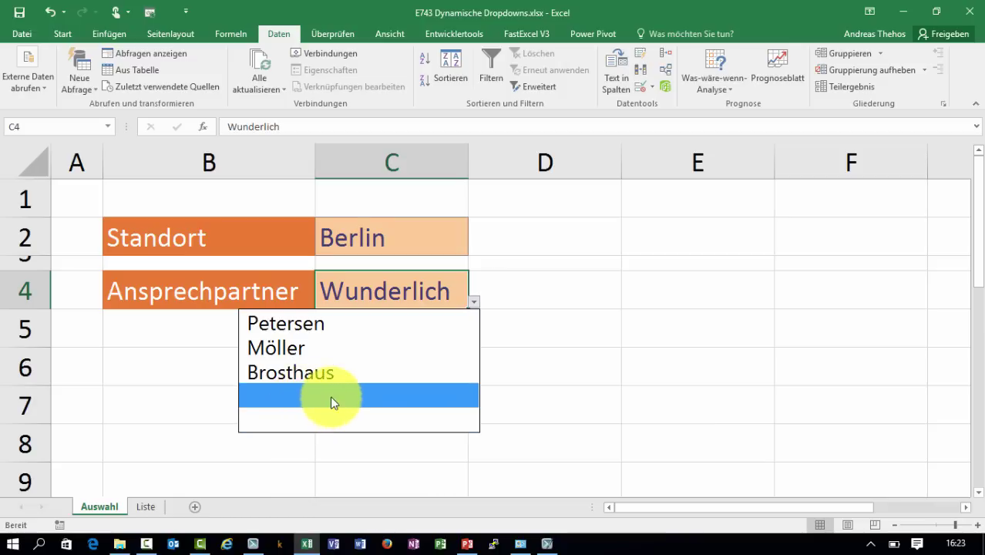
pyautogui.click(138, 507)
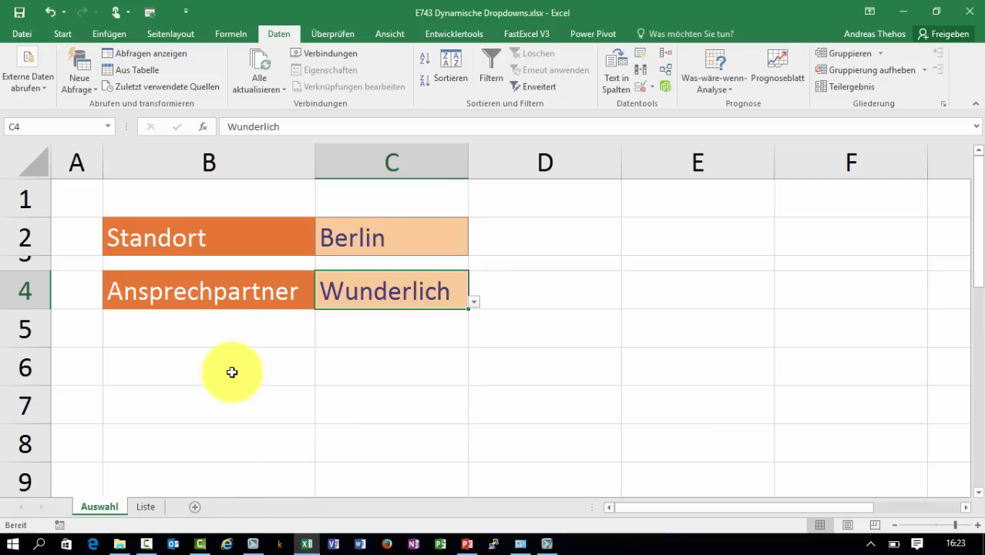
pyautogui.click(145, 506)
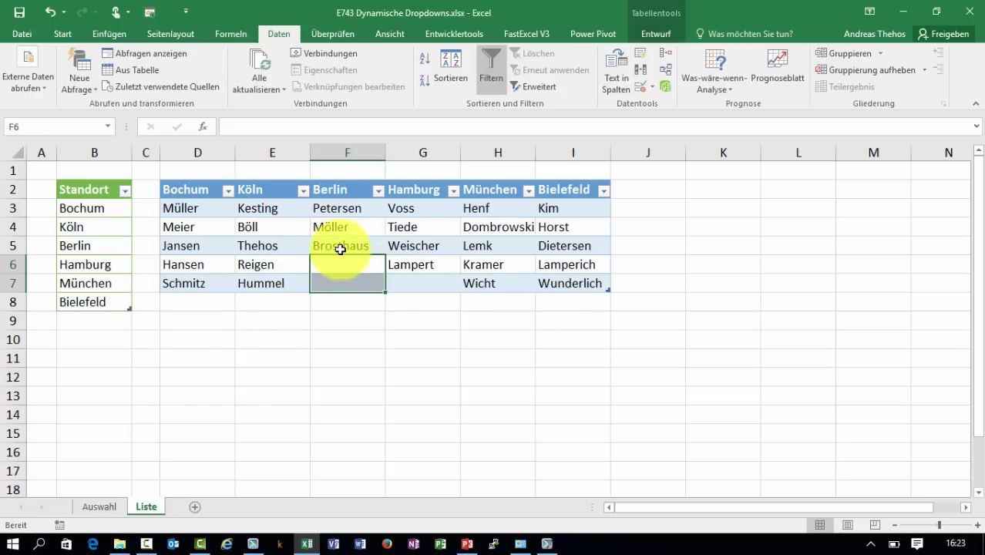
pyautogui.moveTo(523, 205); pyautogui.dragTo(521, 283)
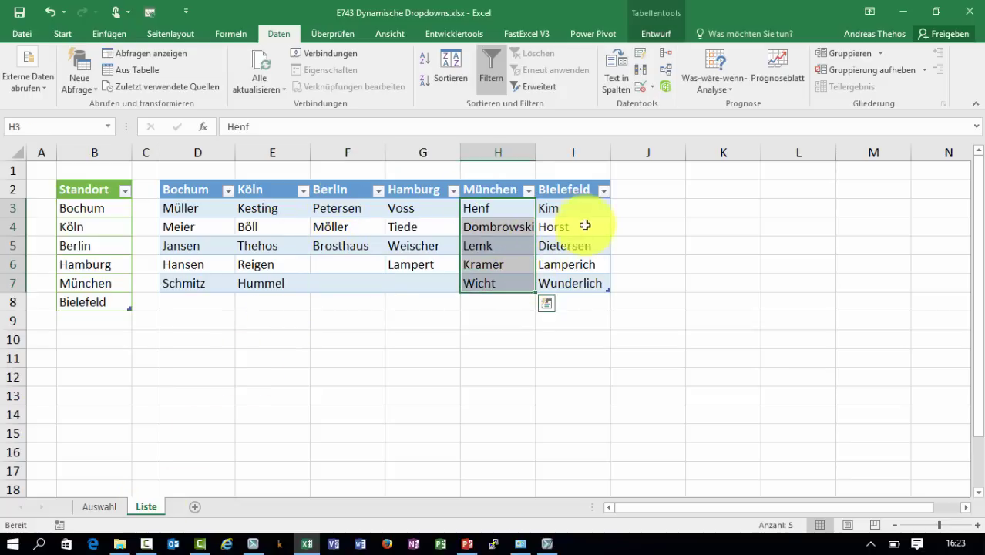
pyautogui.moveTo(574, 212); pyautogui.dragTo(574, 283)
pyautogui.moveTo(258, 209); pyautogui.dragTo(259, 281)
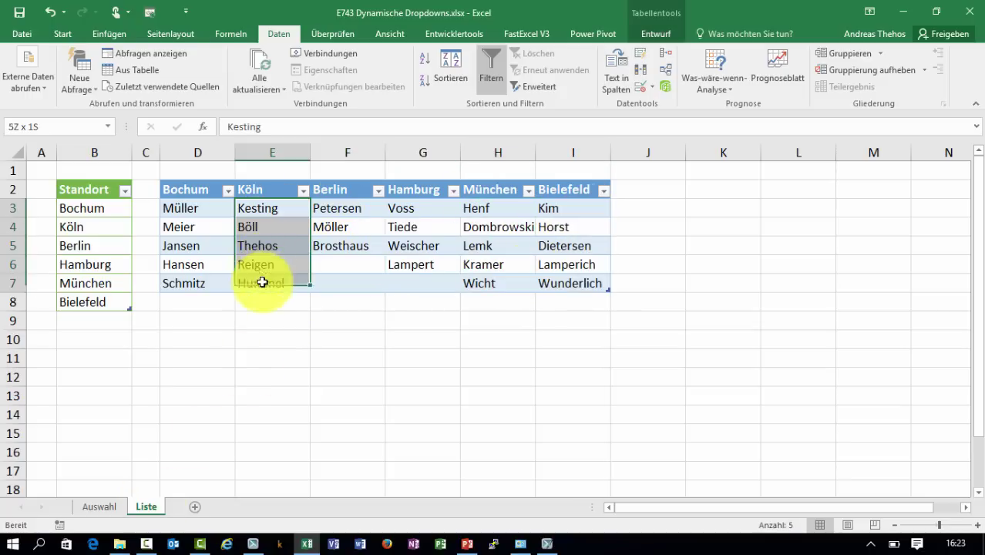